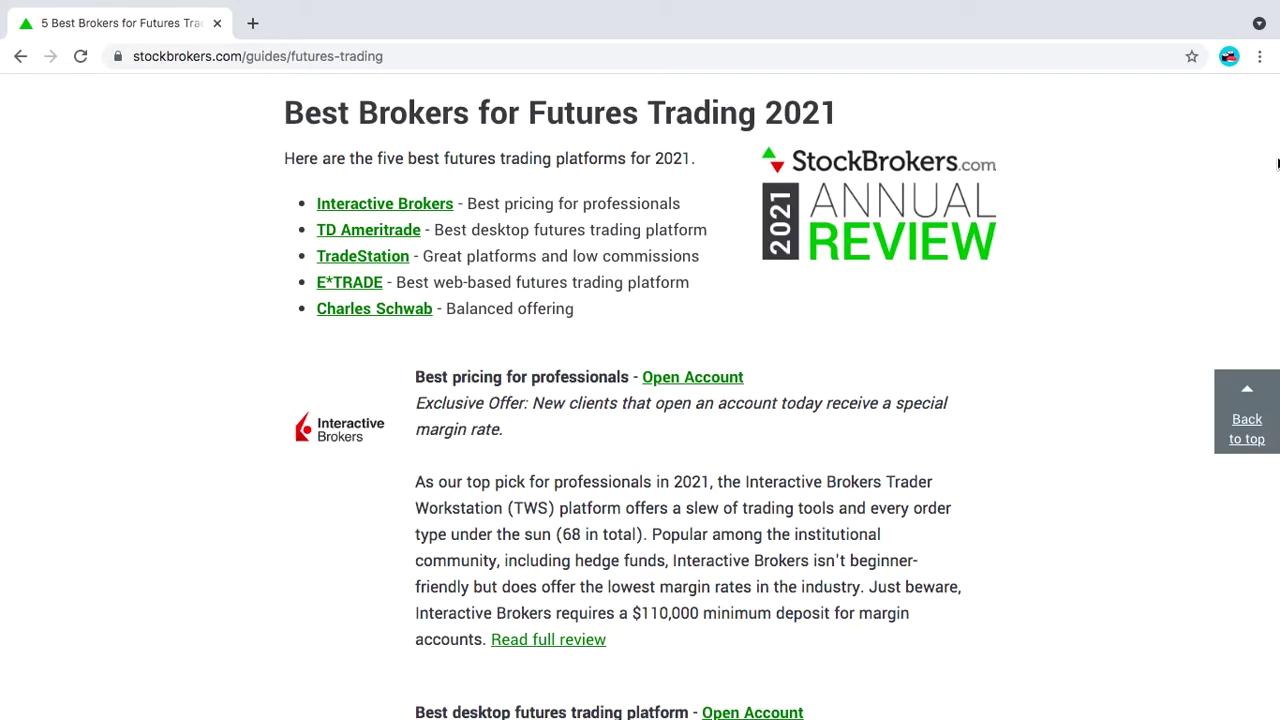
drag(1277, 163, 1274, 182)
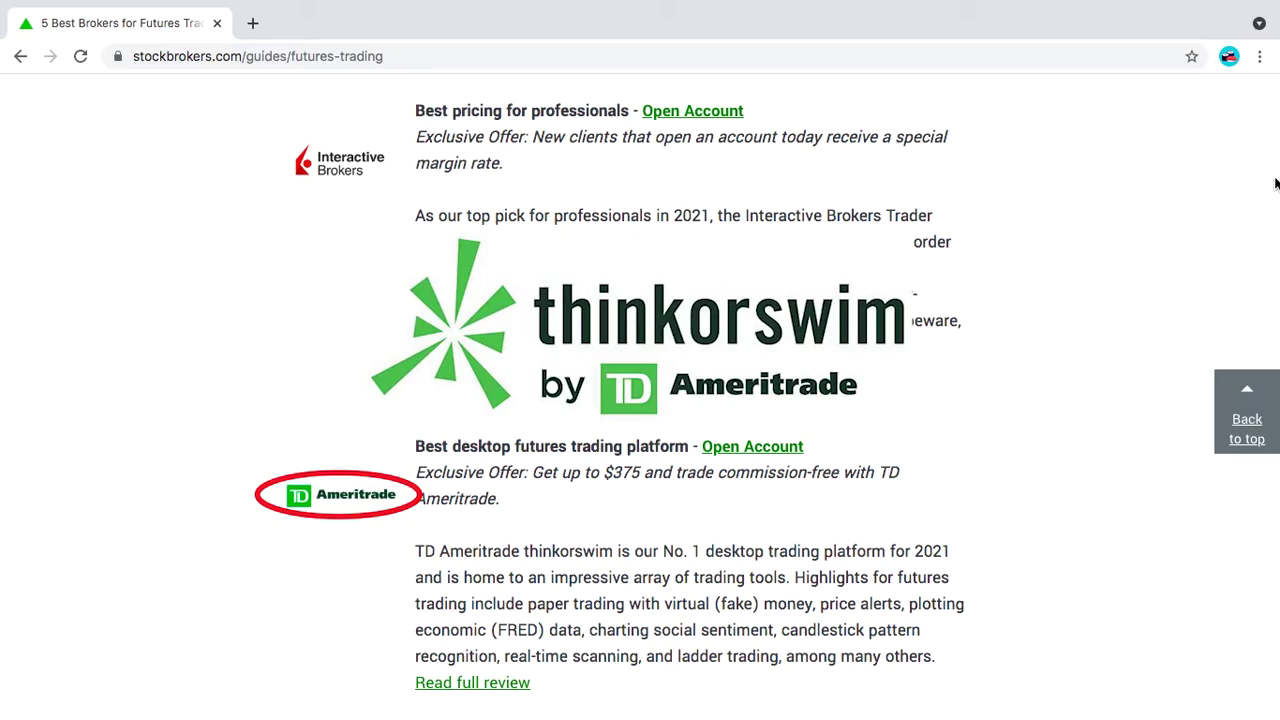
- Log in to thinkorswim in Paper Money mode with the account password and accept all user agreements and disclosures
text(••••••••••)
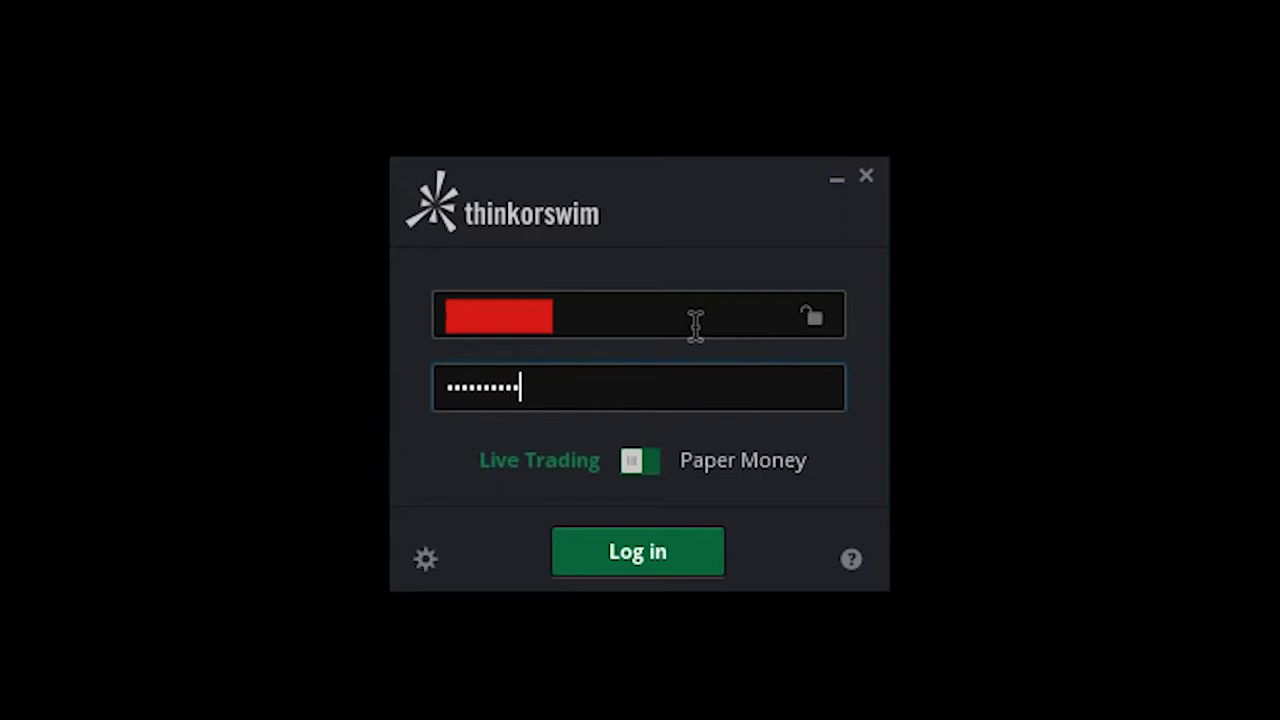
click(648, 470)
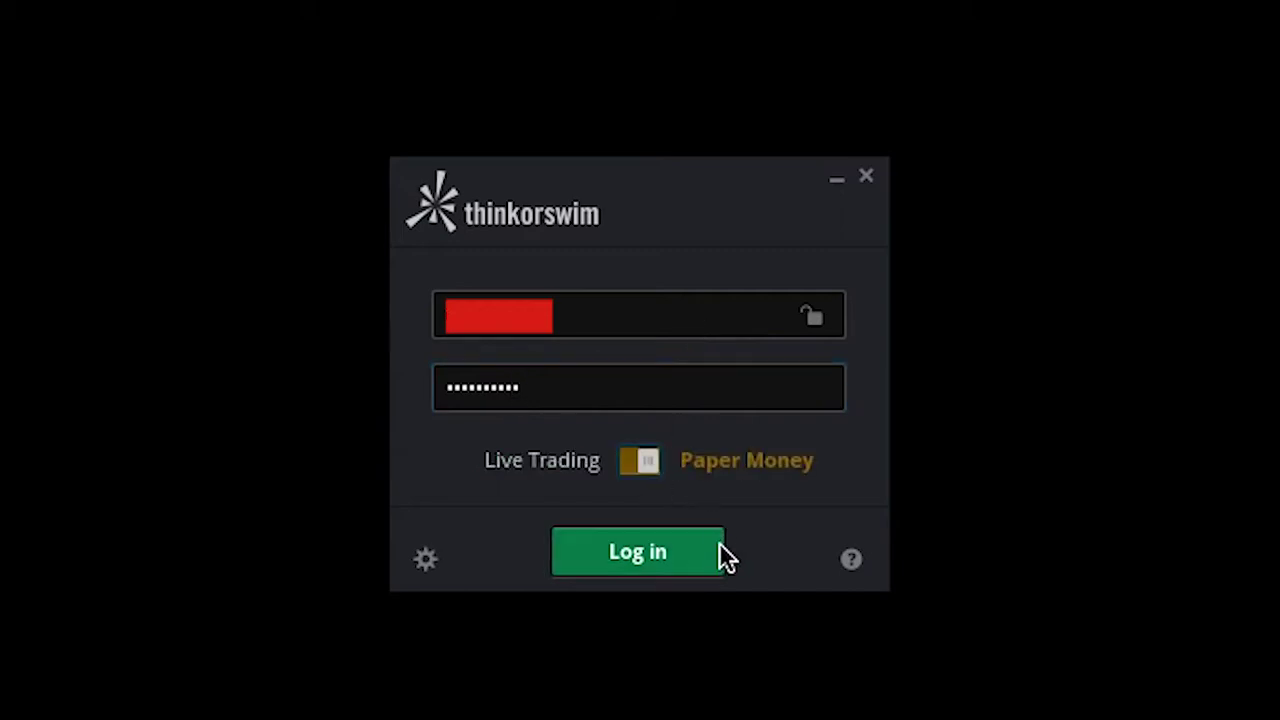
click(641, 556)
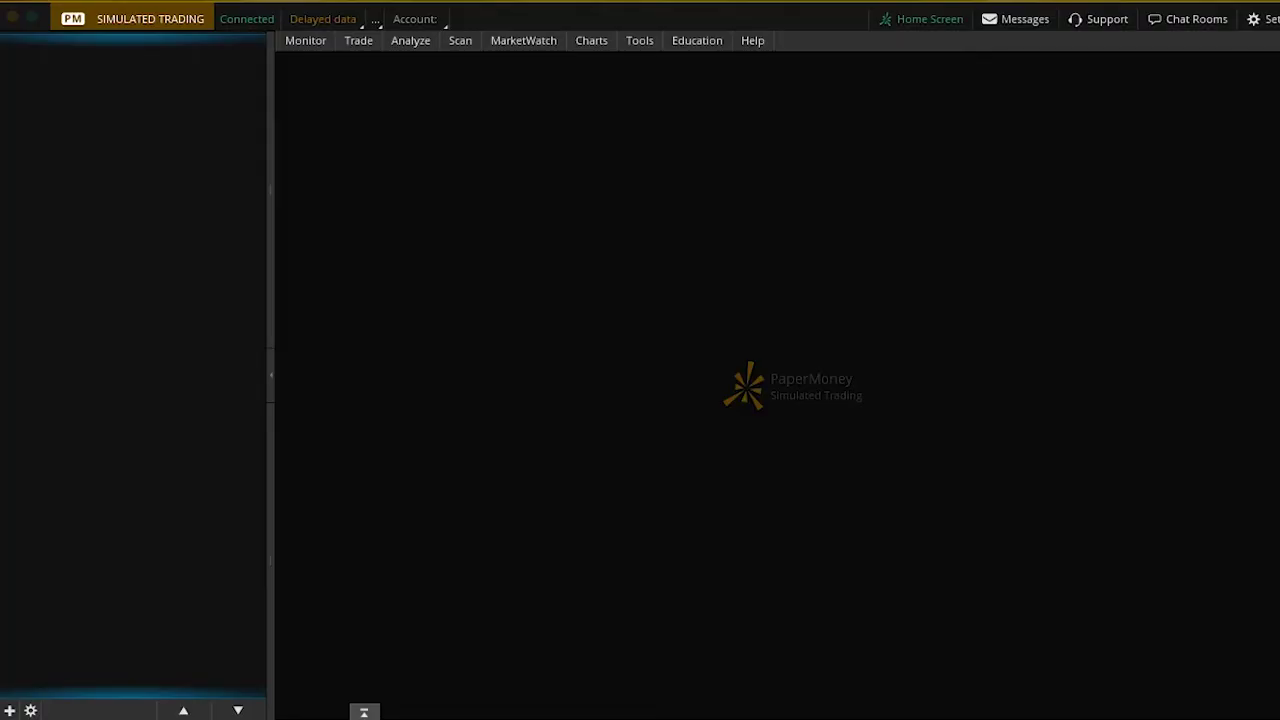
click(367, 197)
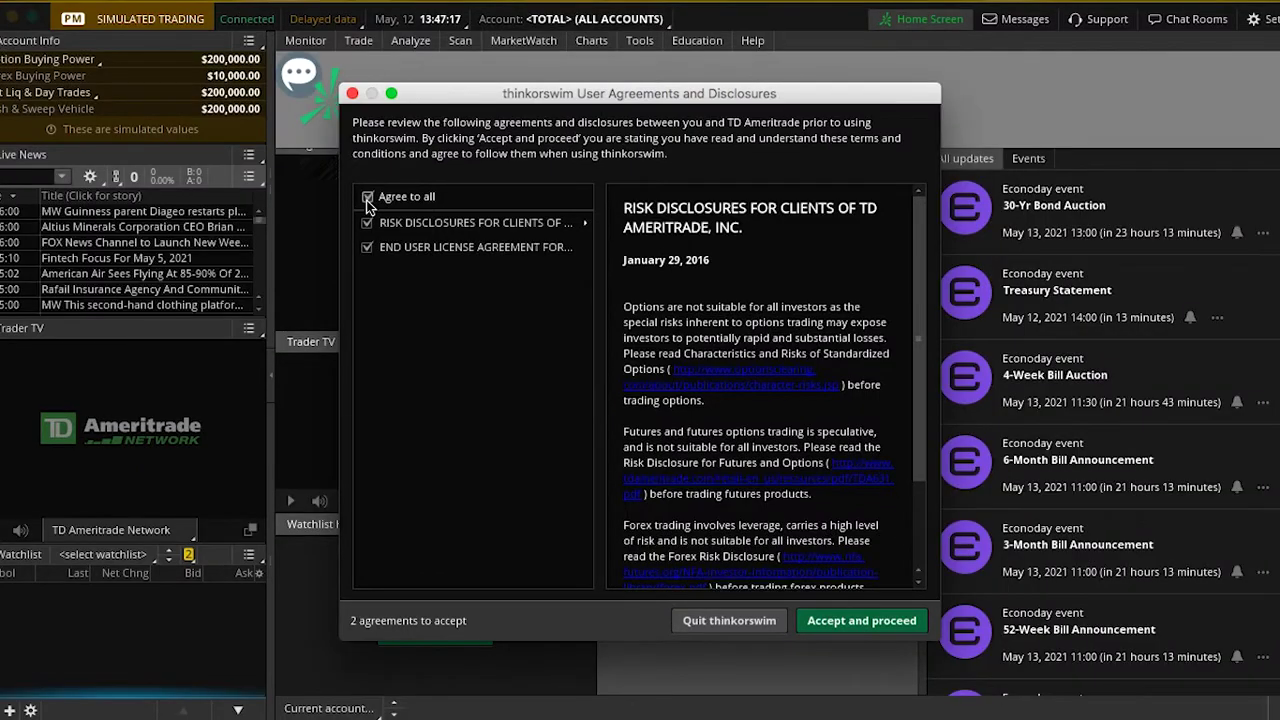
click(815, 620)
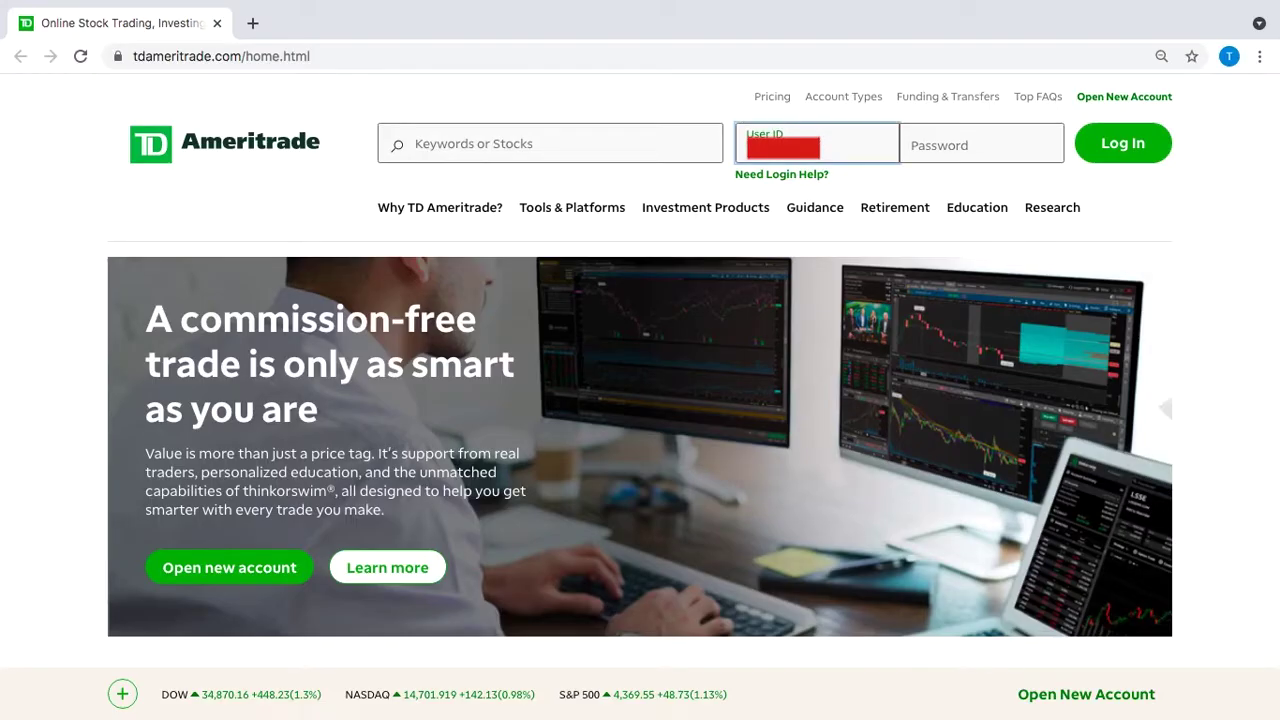
- Log in to the TD Ameritrade website with the account password and start adding funds to the account
click(981, 145)
text(•••••••••)
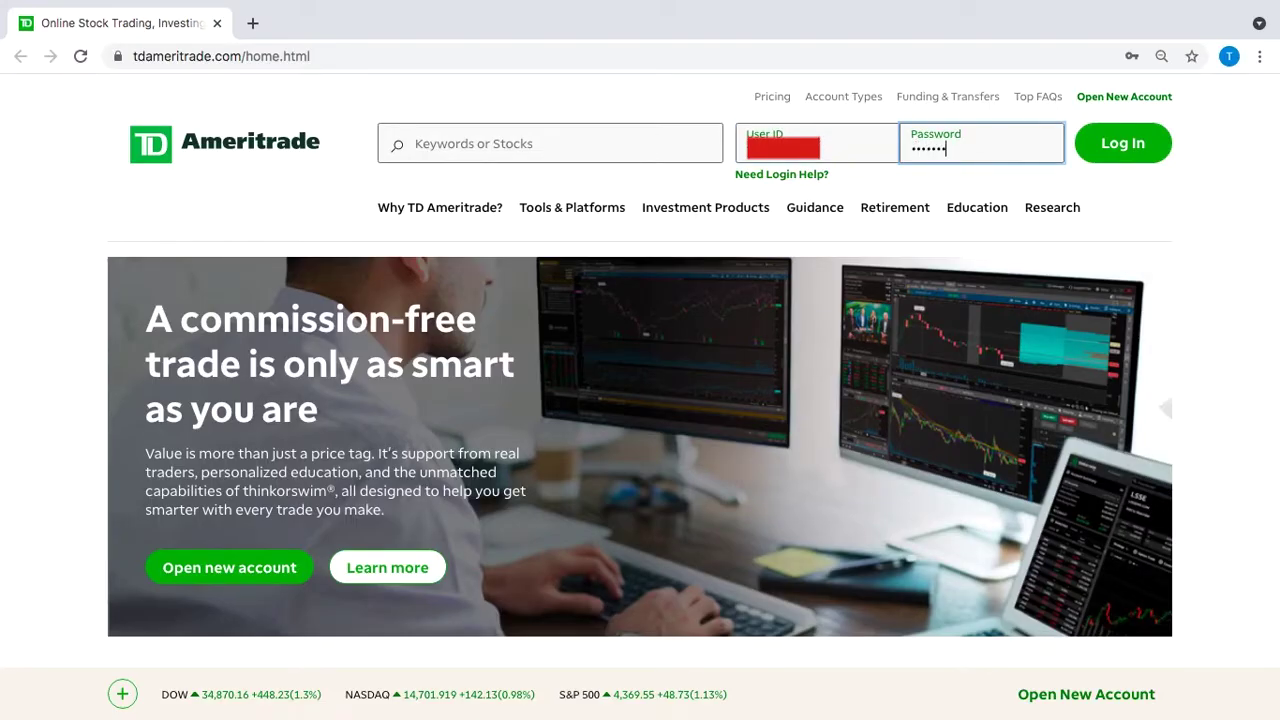
key(Return)
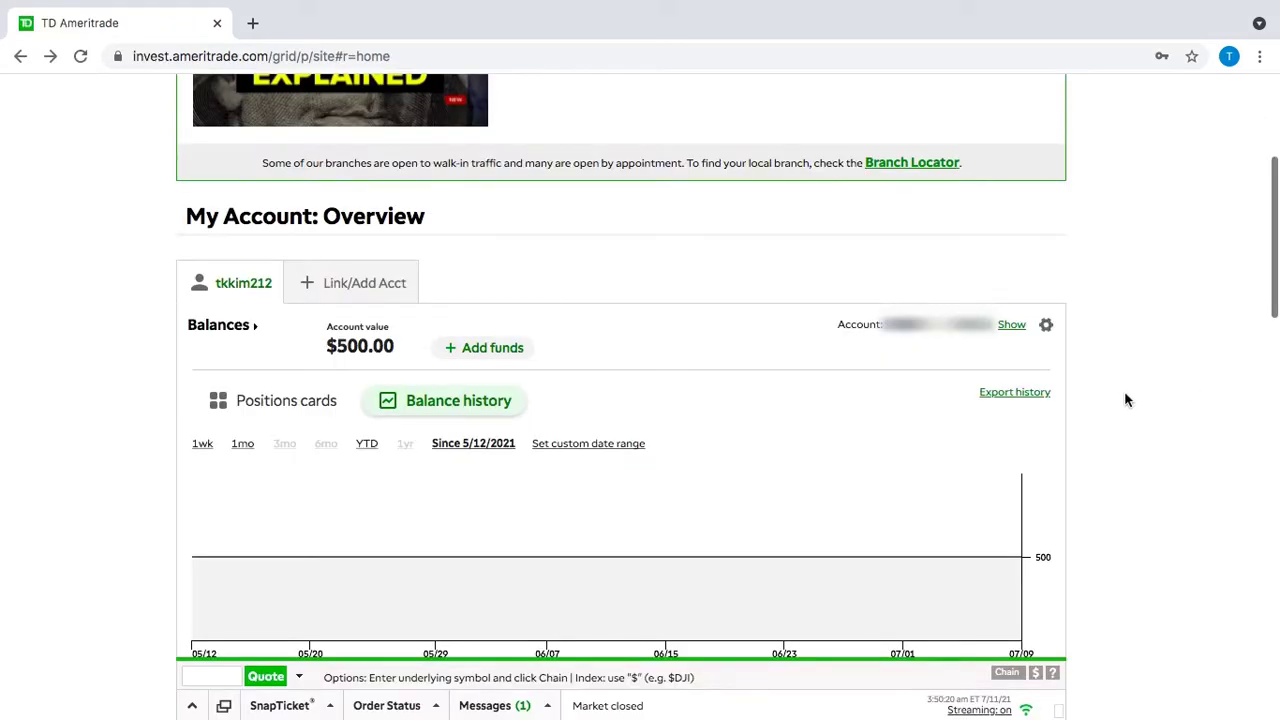
click(500, 352)
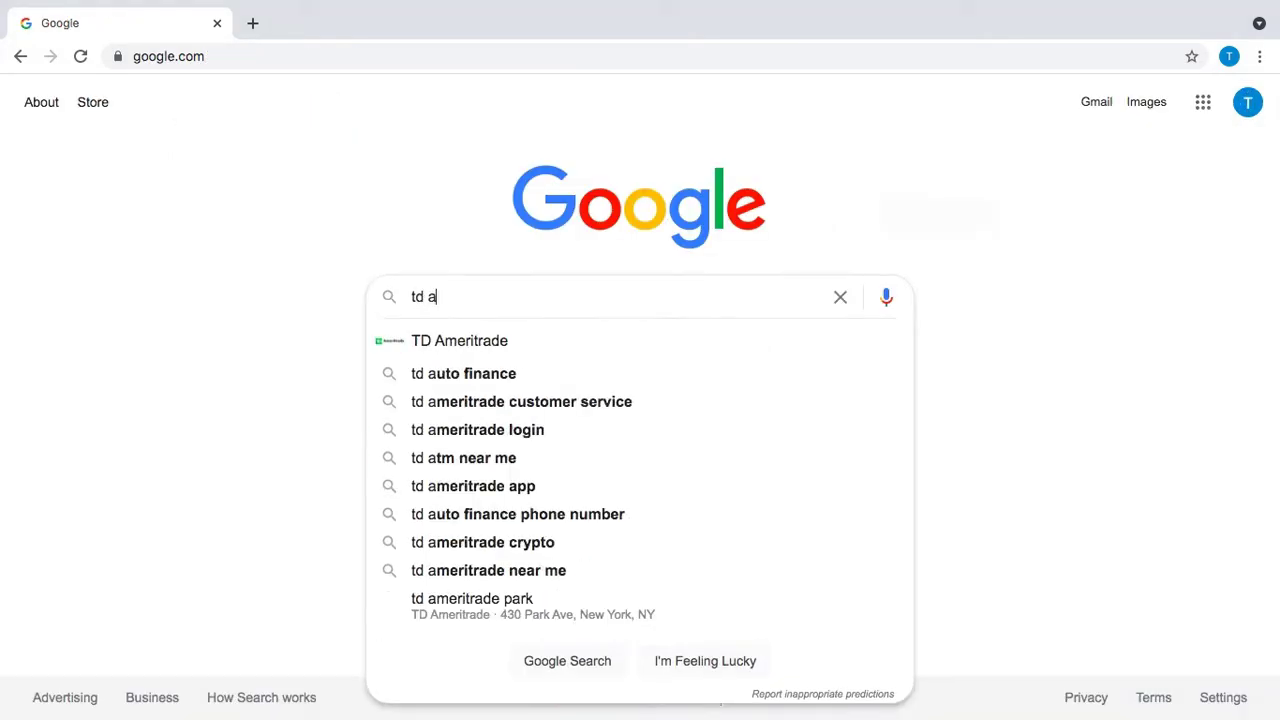
- Search Google for "td ameritrade customer service" and look through the results
text(meritr)
key(Down)
key(Down)
key(Return)
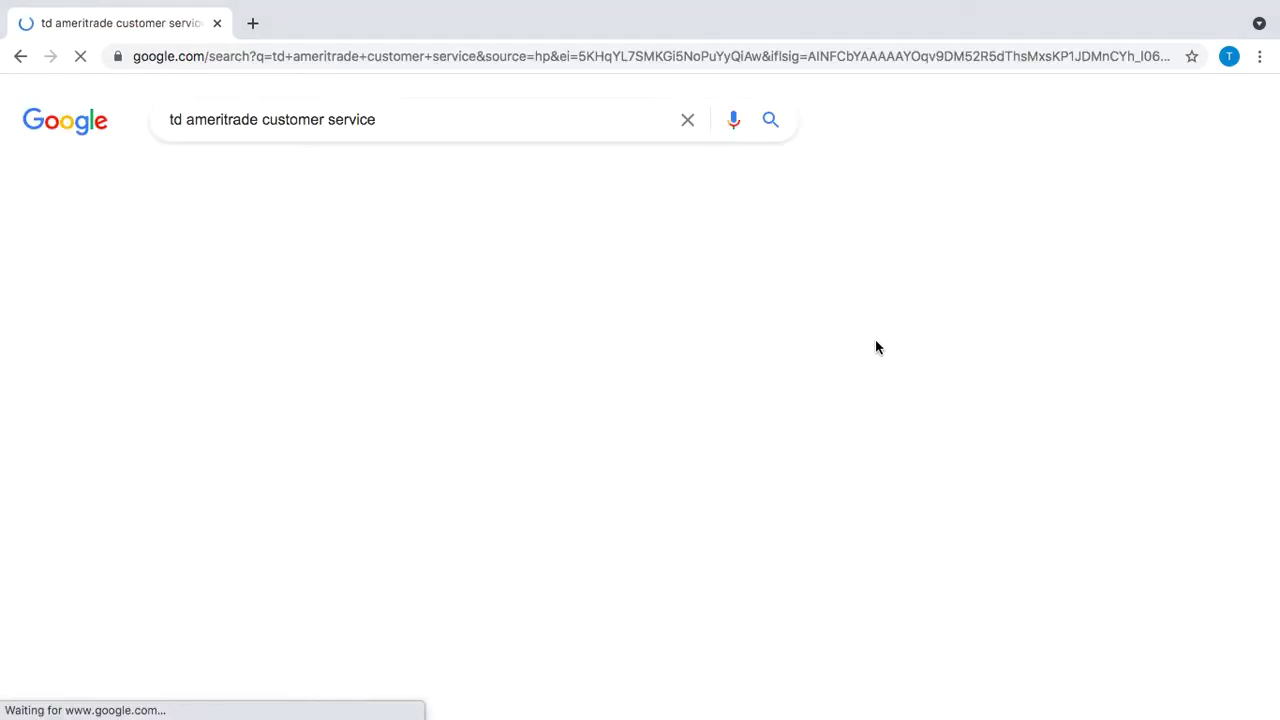
scroll(805, 353, down, 3)
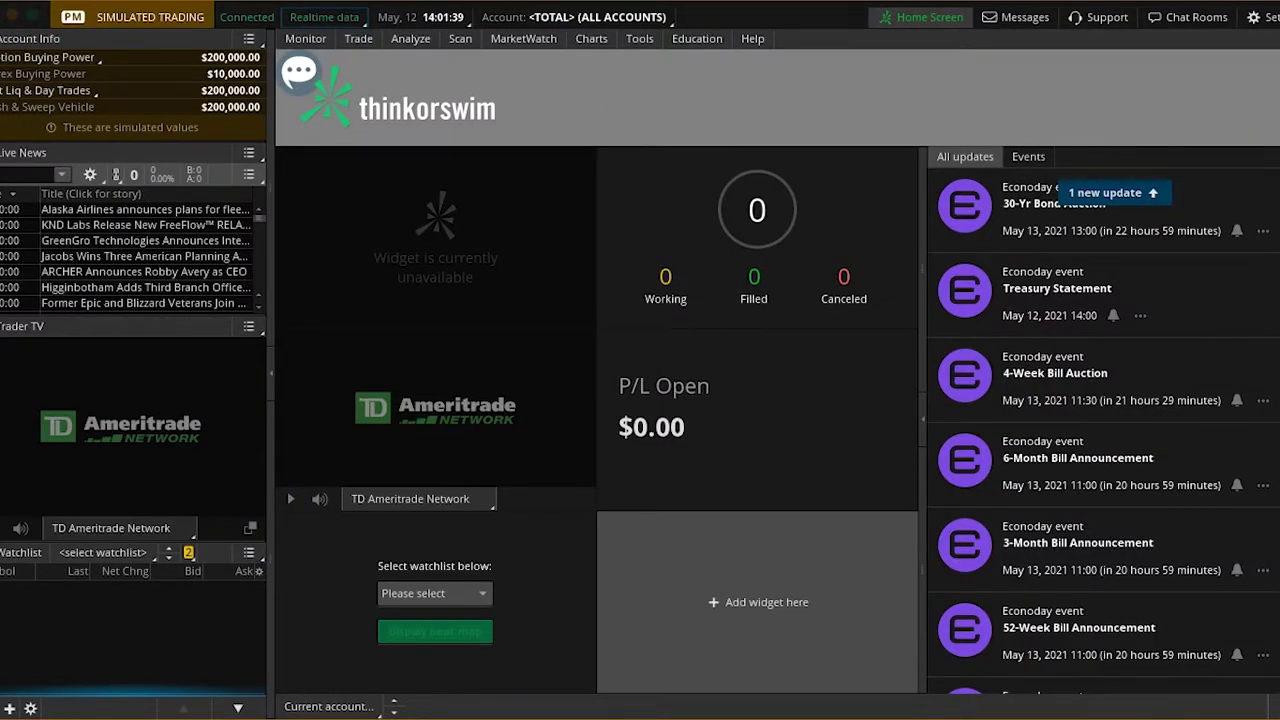
- In thinkorswim, make the margin account the active account and show its activity and positions
click(321, 18)
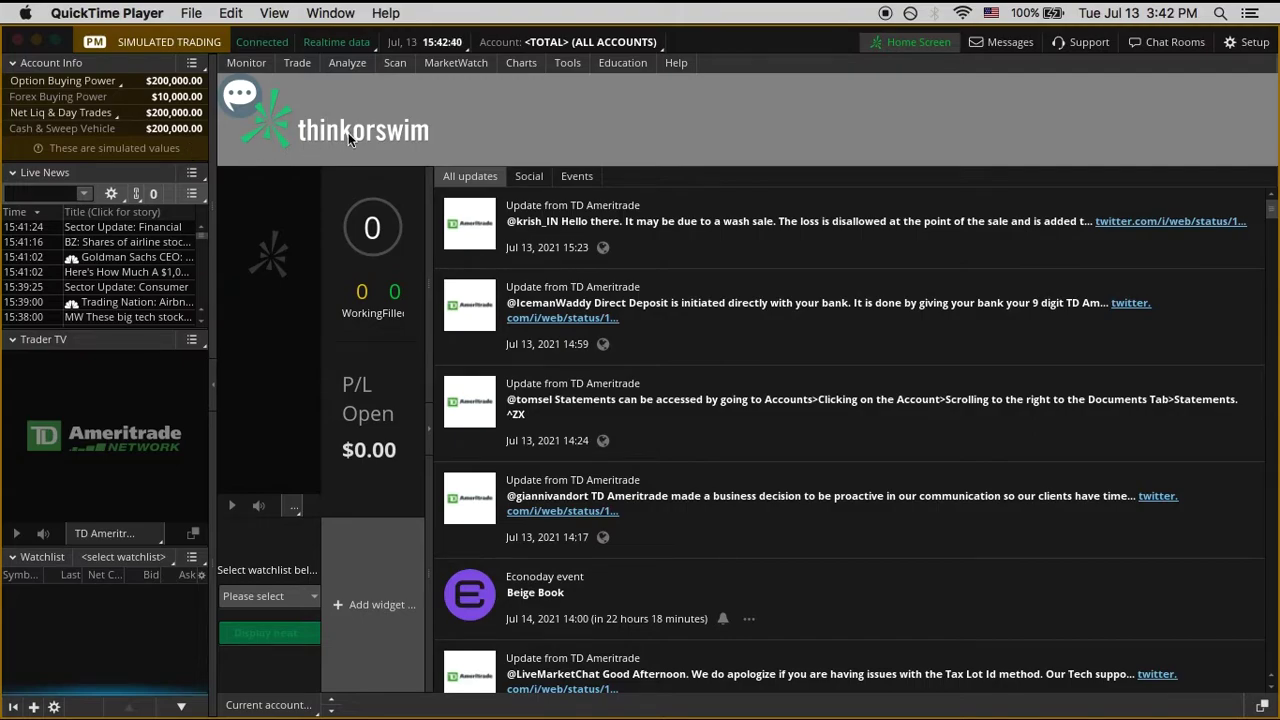
click(630, 42)
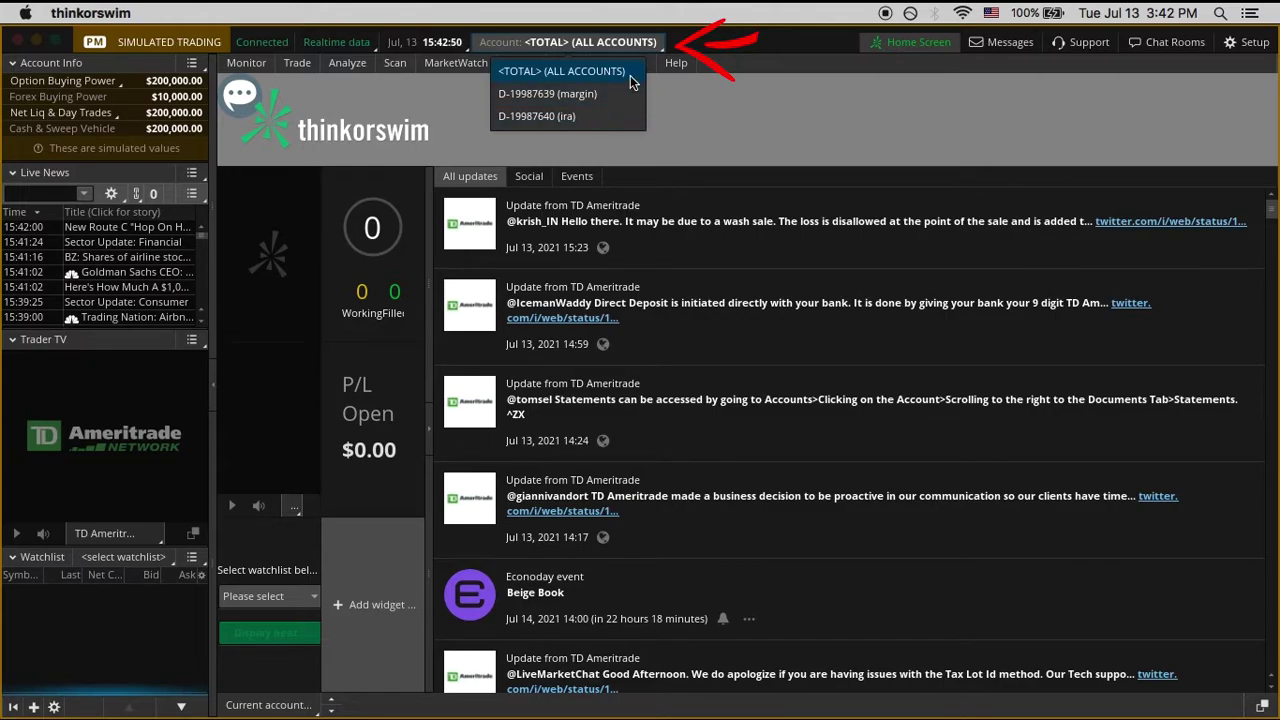
click(630, 90)
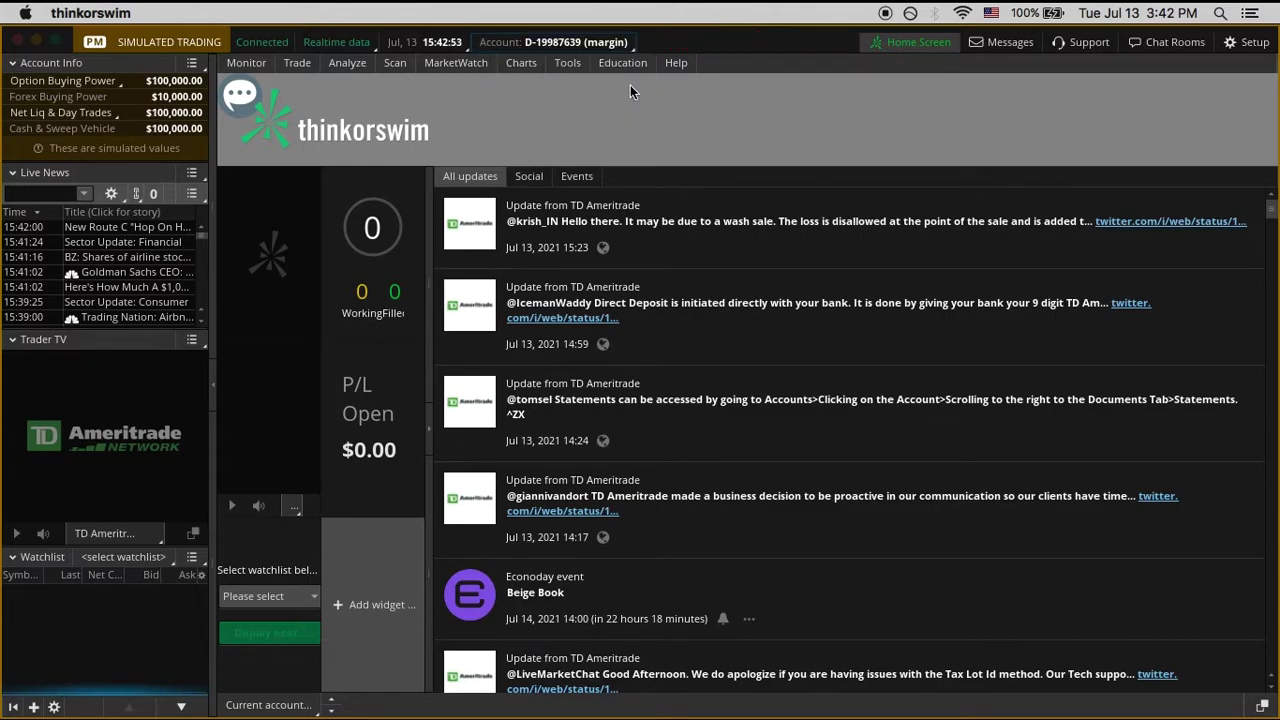
click(258, 62)
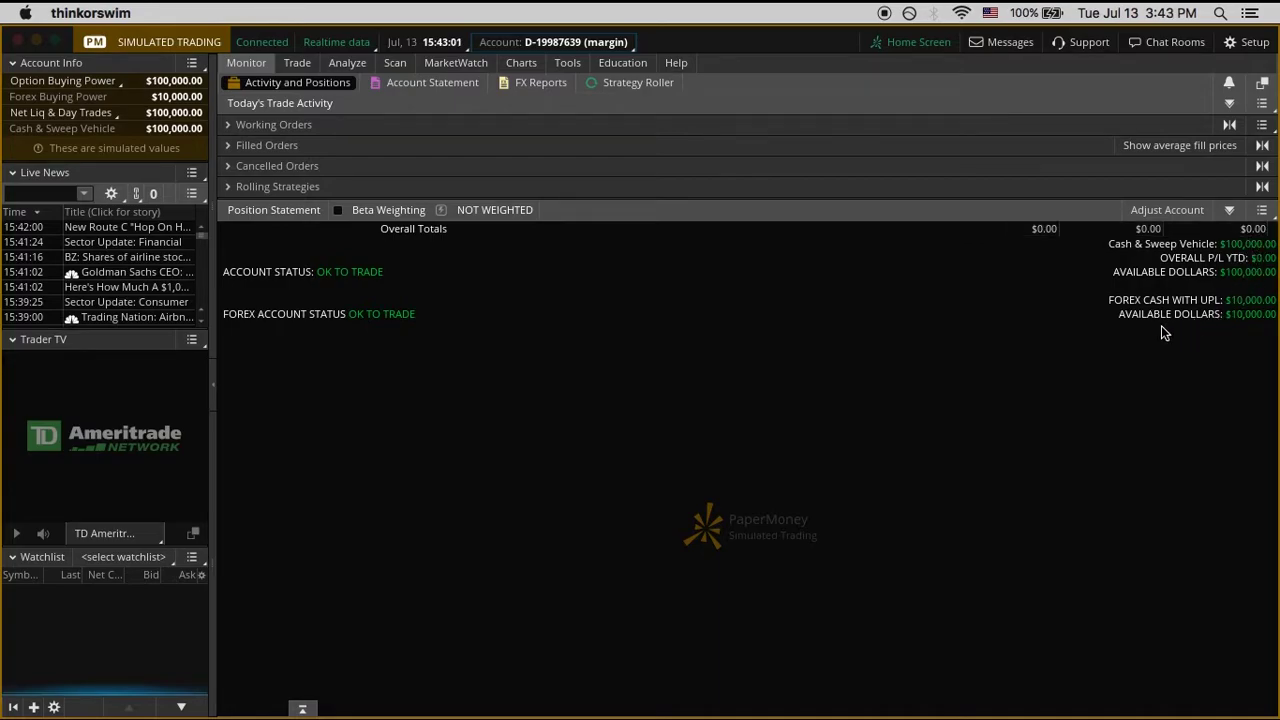
- View the IRA account's position statement for comparison and return to the margin account
click(590, 42)
click(560, 117)
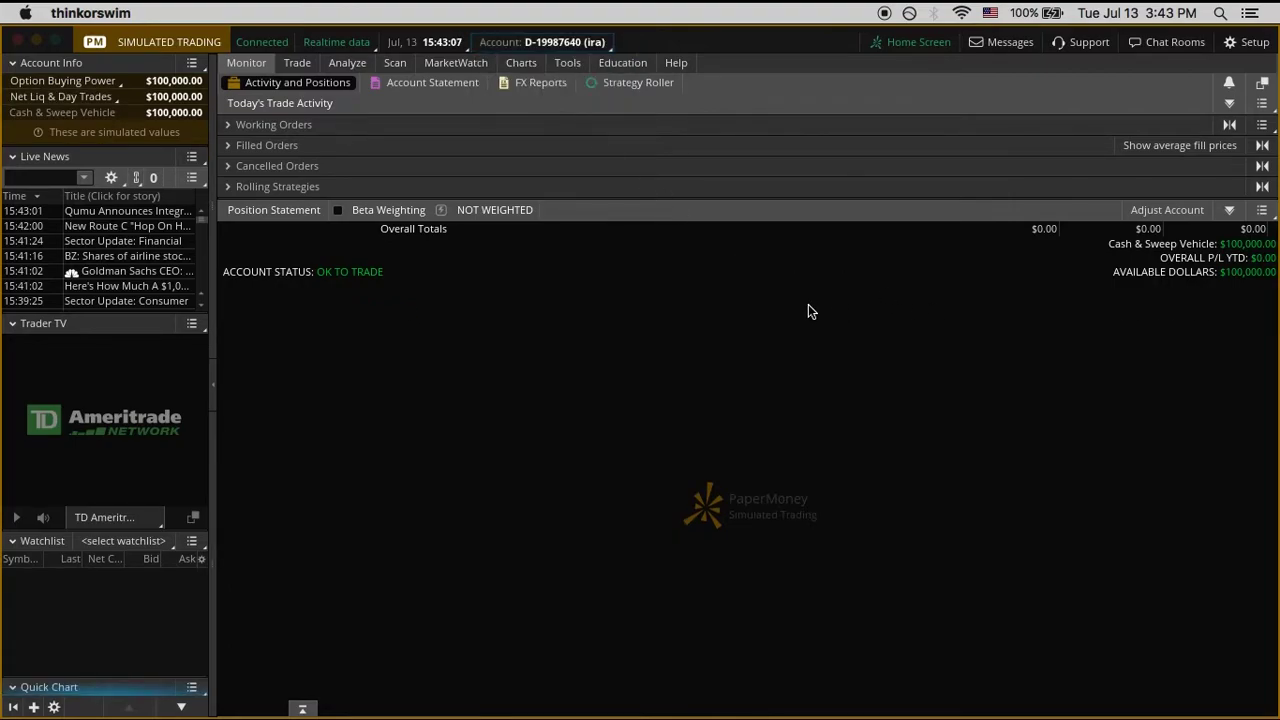
click(570, 42)
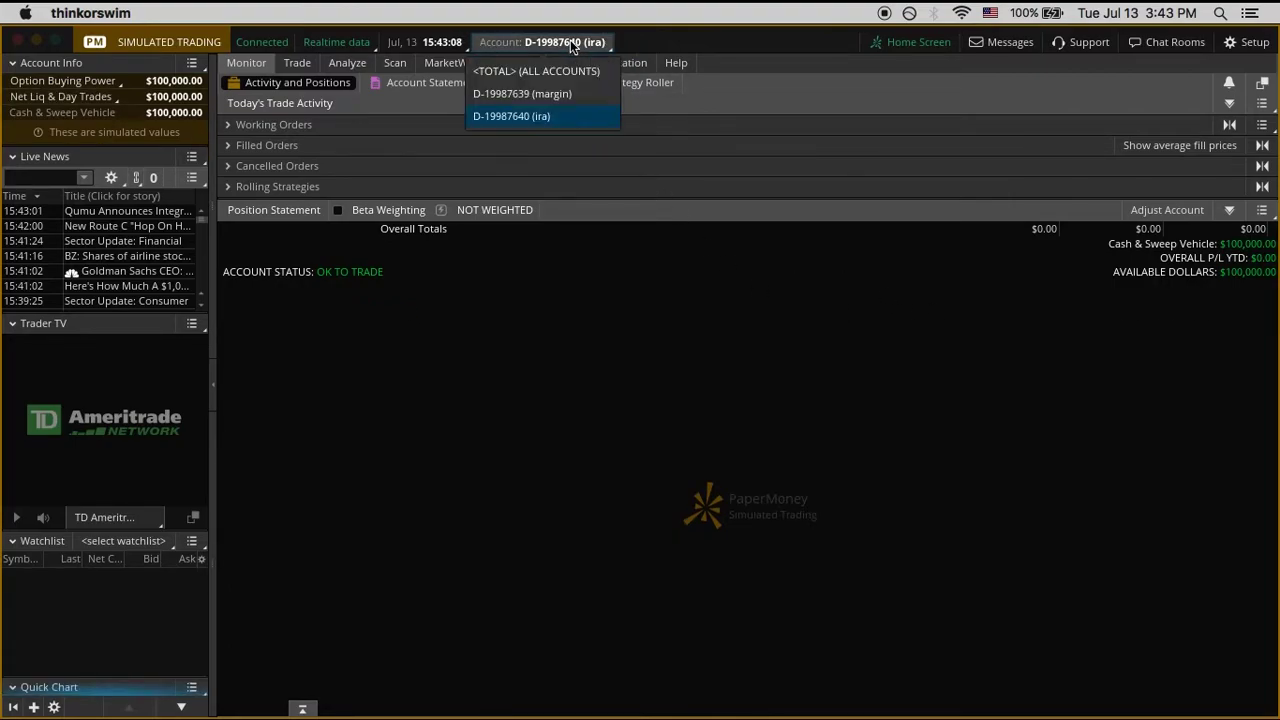
click(592, 102)
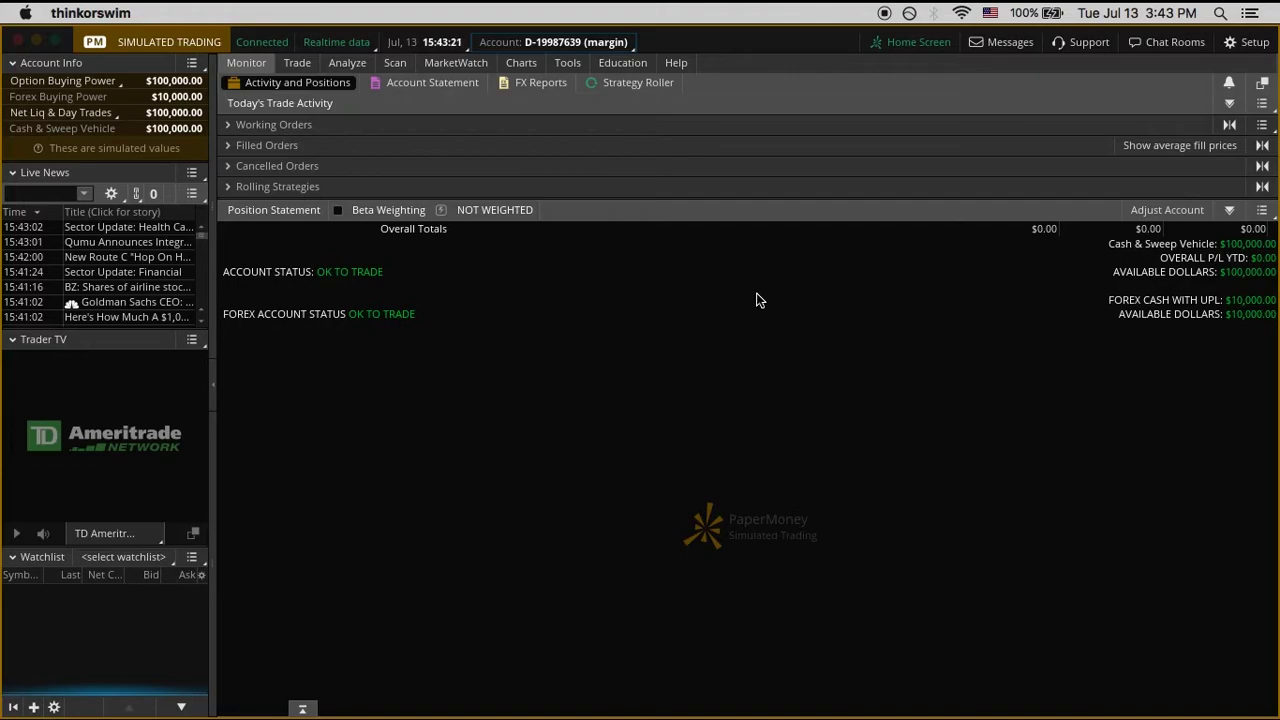
click(622, 42)
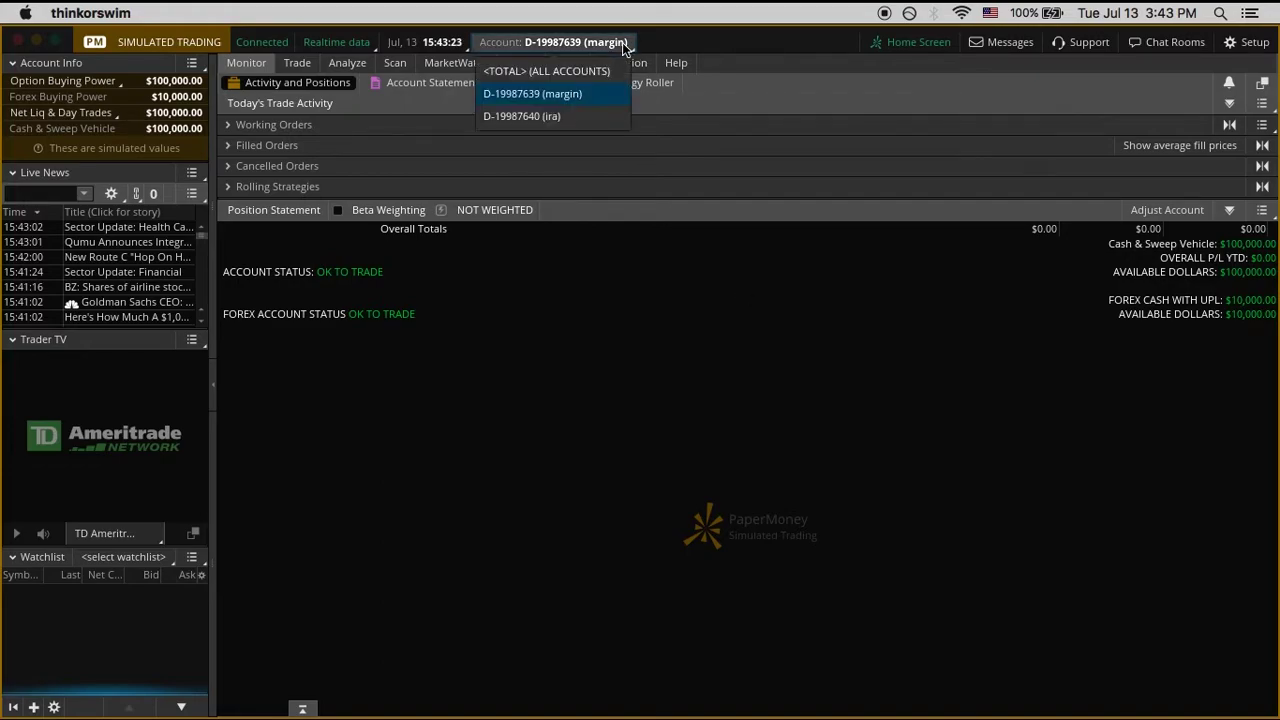
click(603, 99)
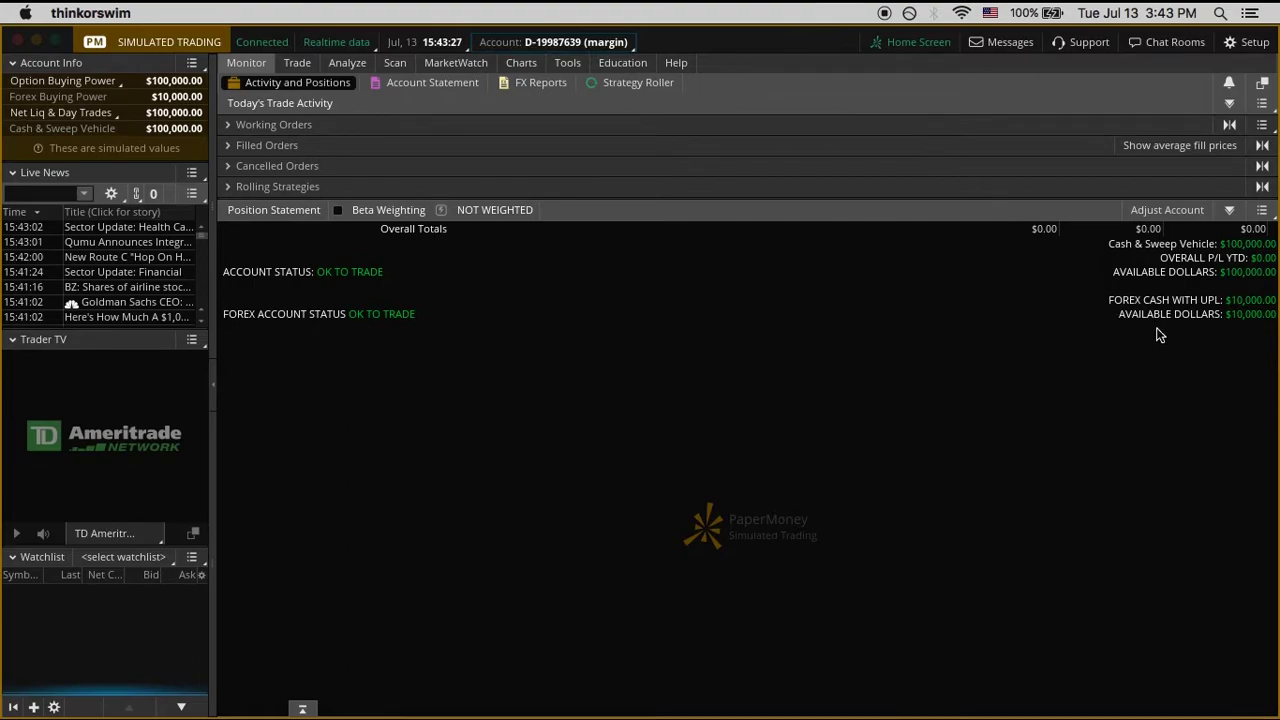
- Adjust the margin account by setting its account cash to 20000
click(1197, 209)
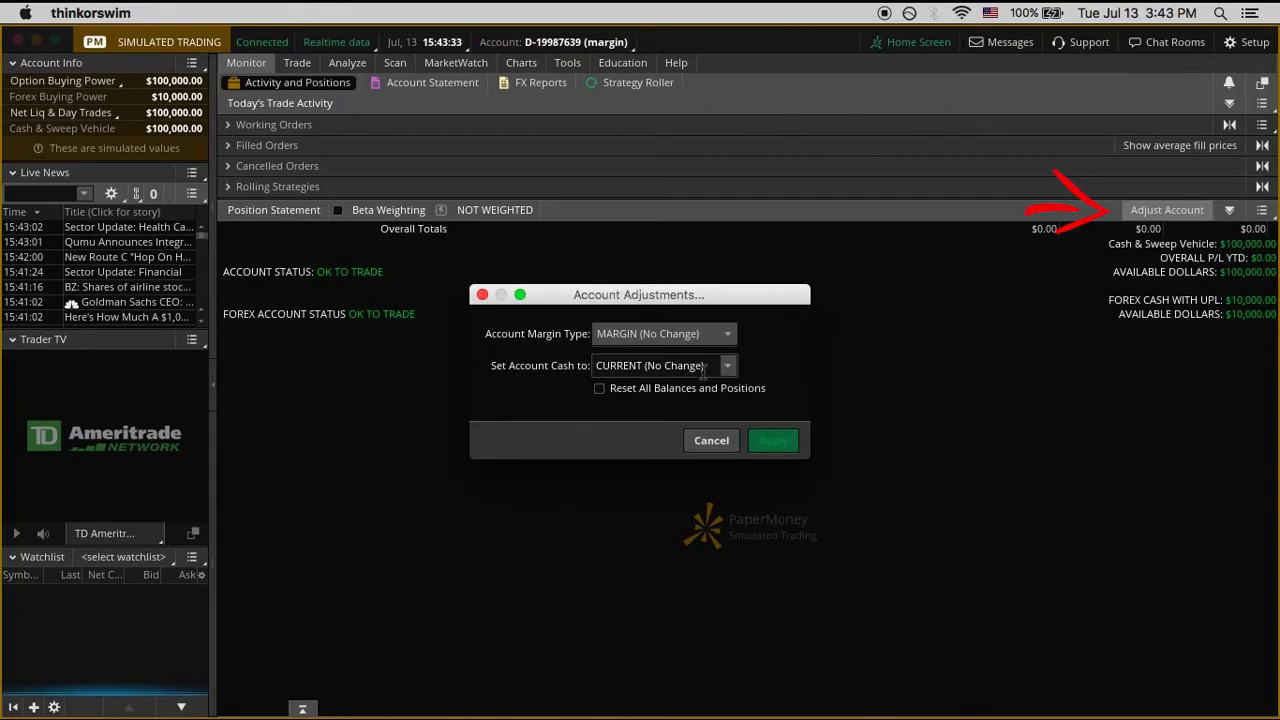
drag(707, 366, 554, 359)
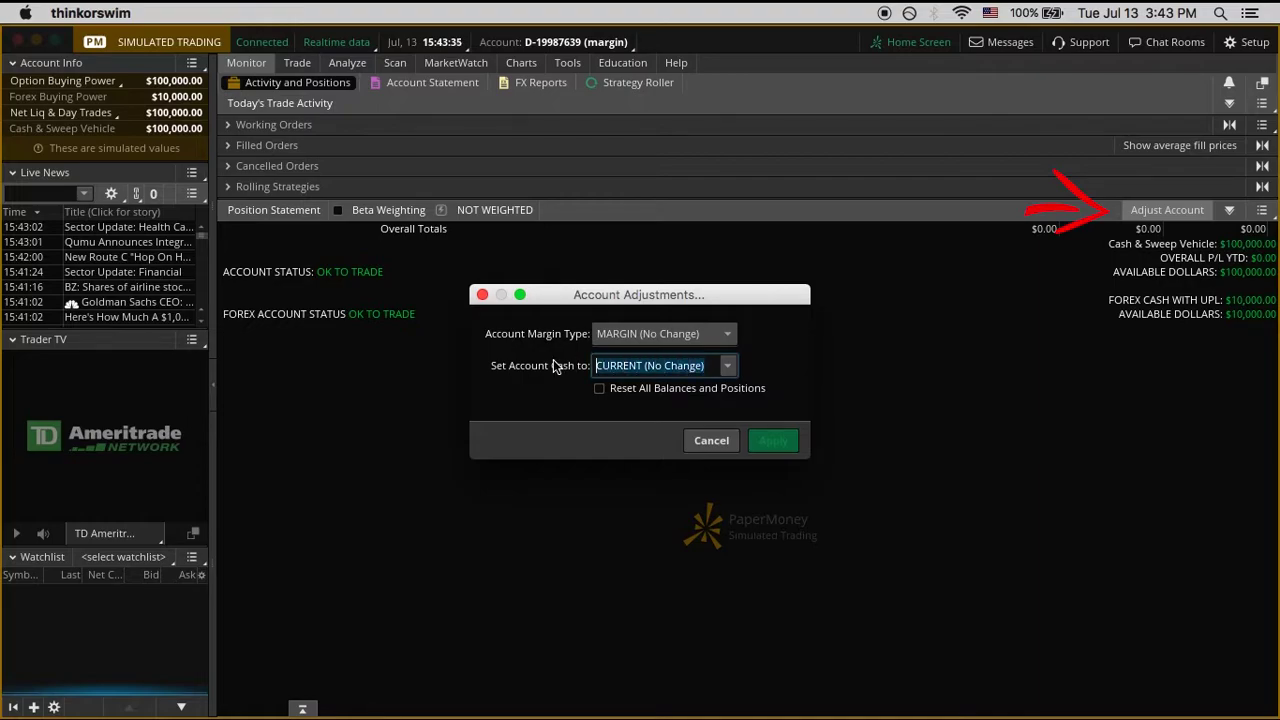
key(BackSpace)
text(20000)
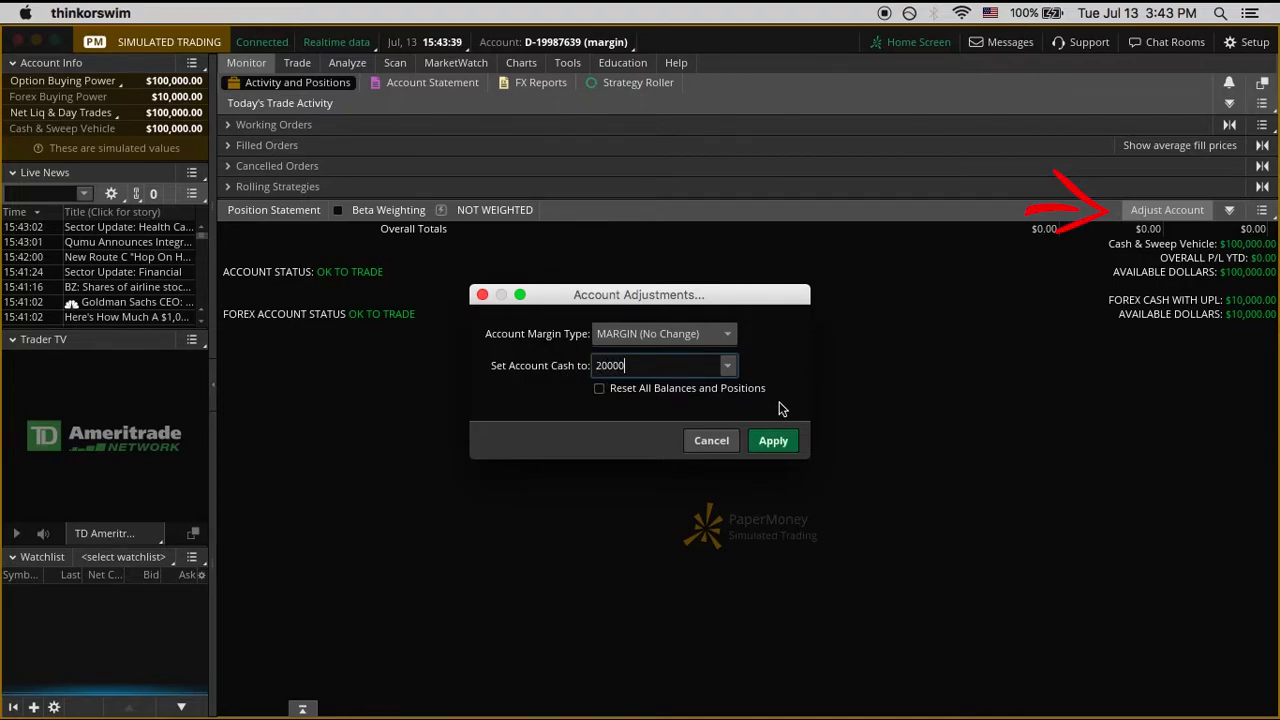
click(775, 440)
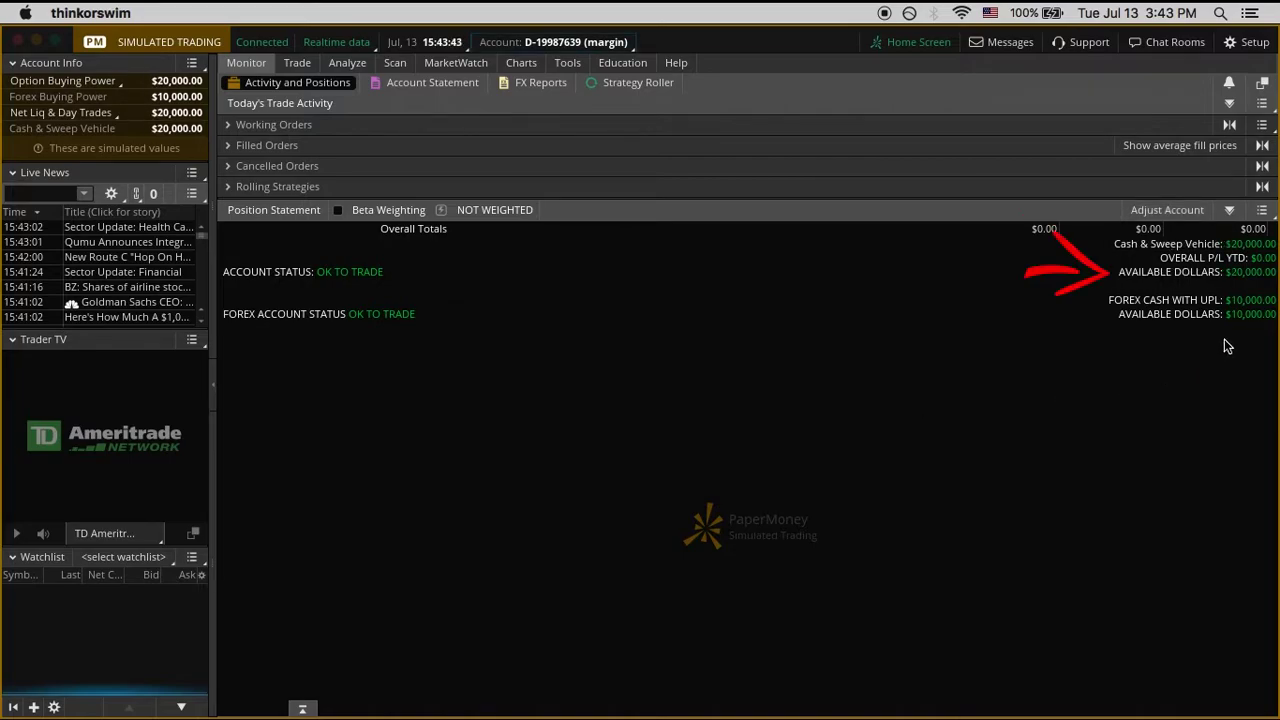
- Reset all balances and positions of the margin account through the account adjustments
click(1202, 212)
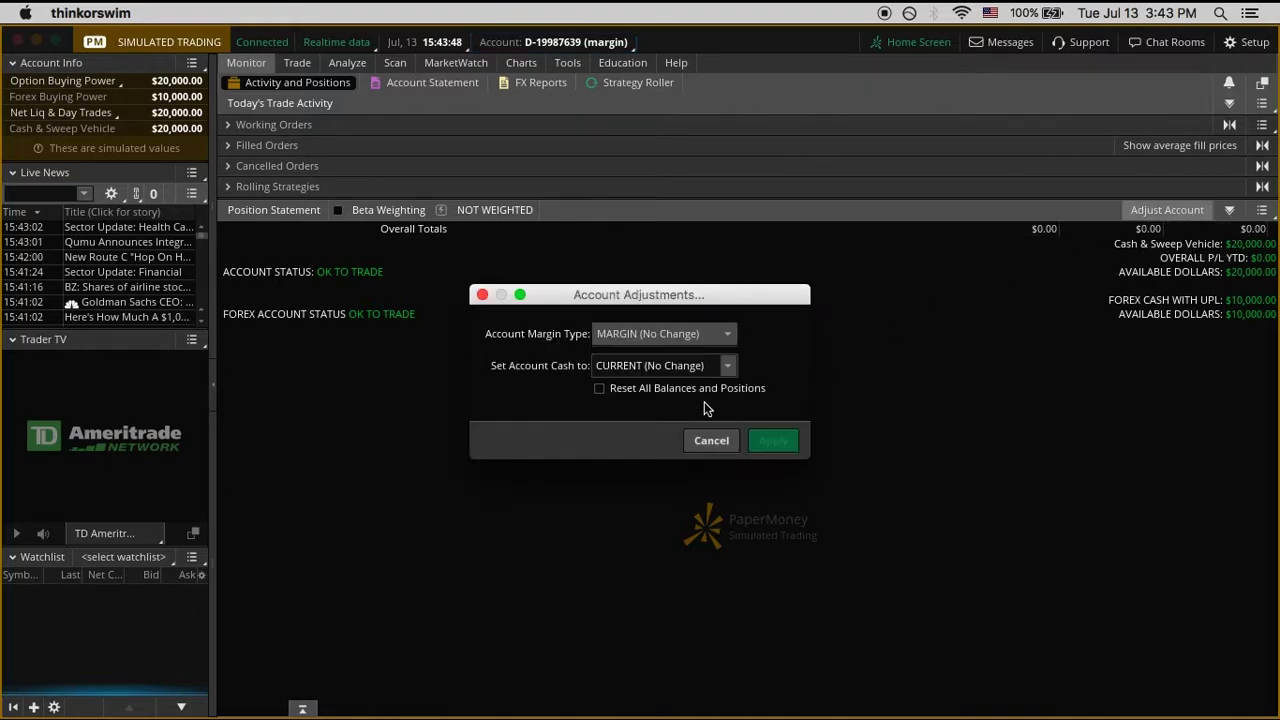
click(601, 390)
click(780, 440)
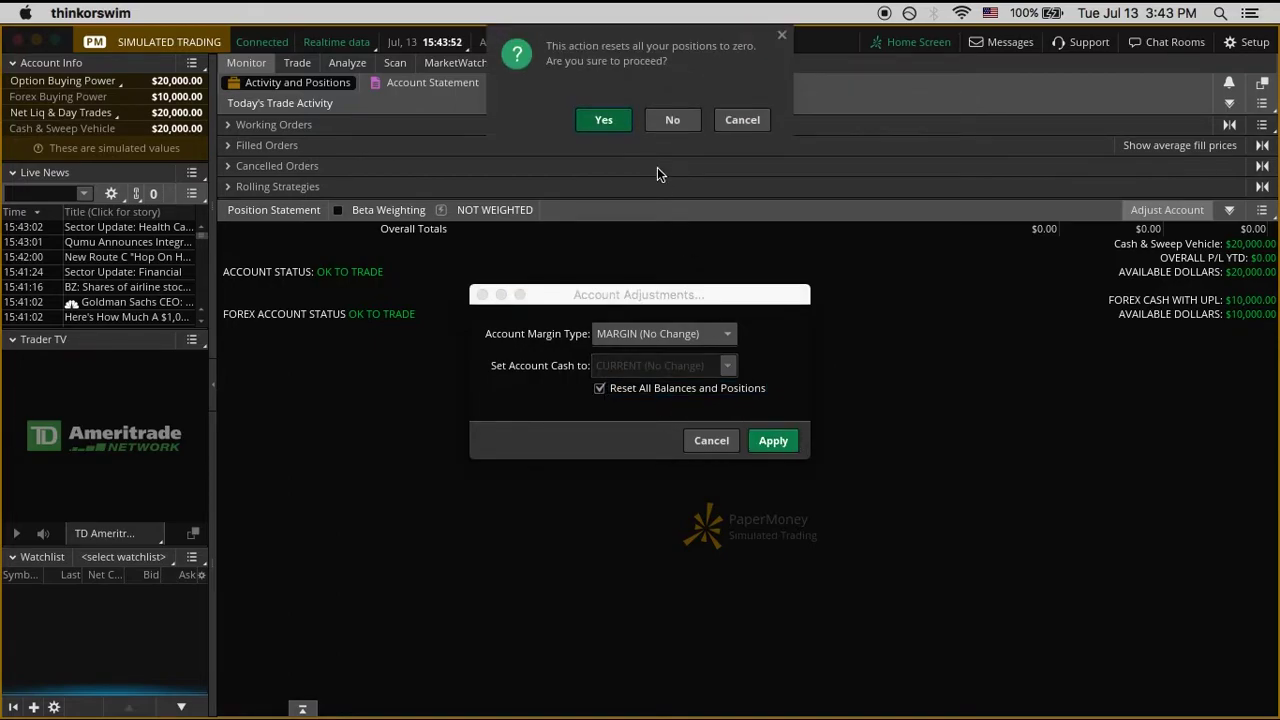
click(612, 126)
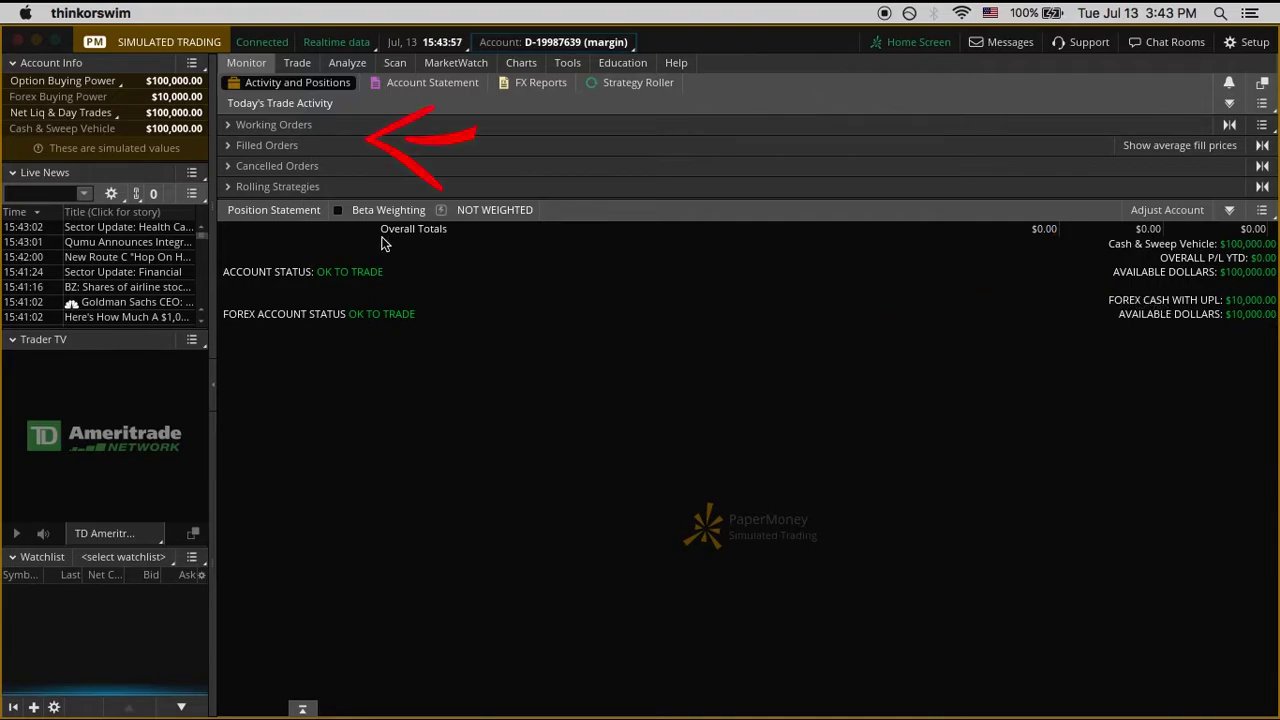
- Expand the Working Orders, Filled Orders and Cancelled Orders sections of today's trade activity
click(308, 130)
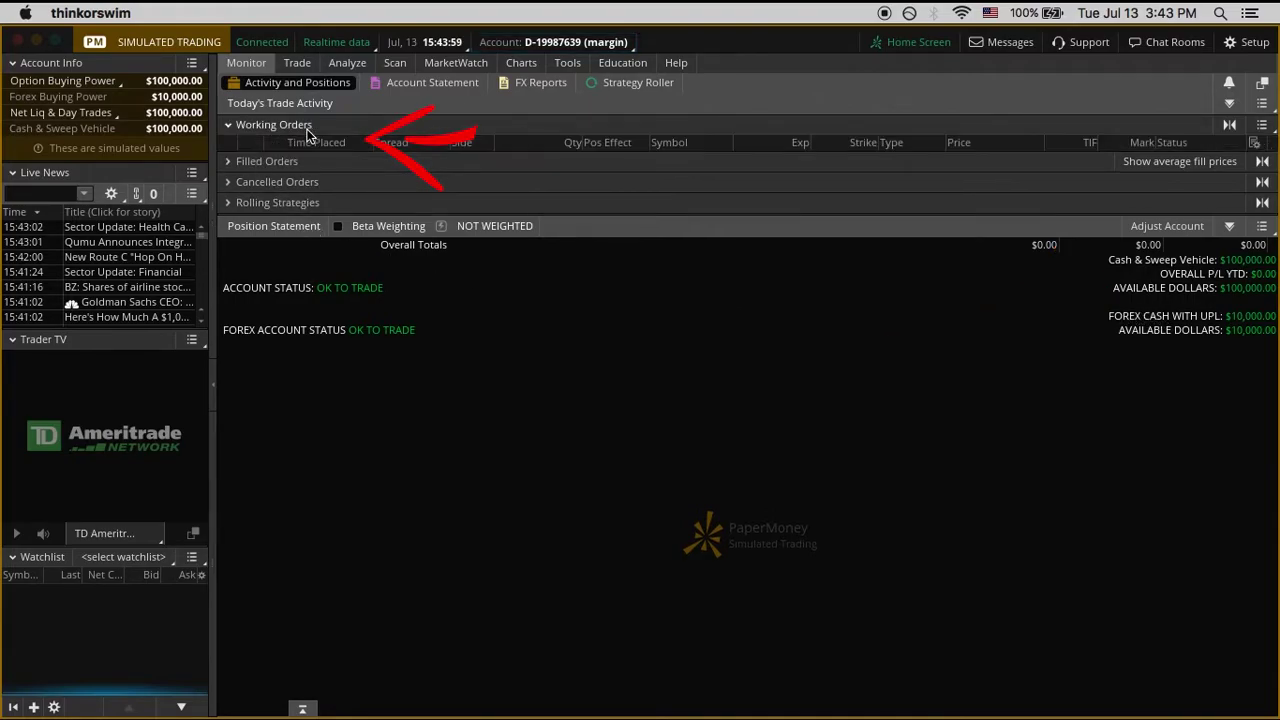
click(282, 162)
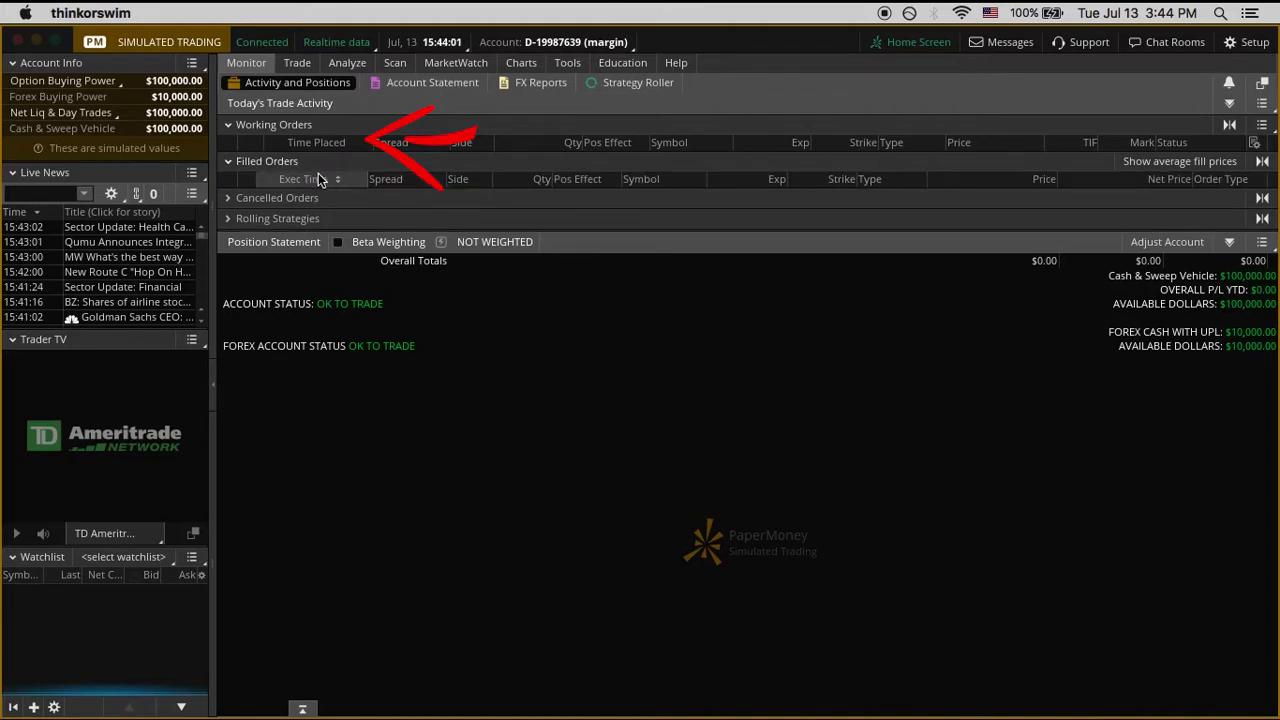
click(296, 197)
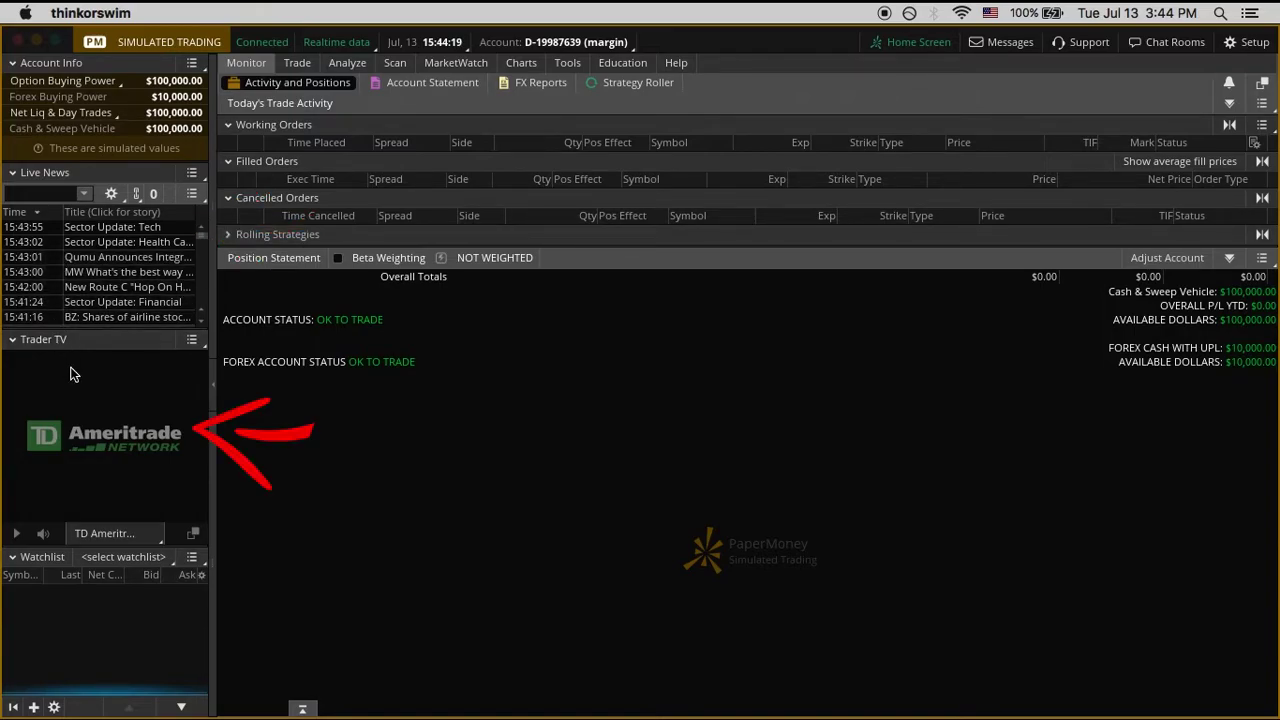
- Switch the Trader TV channel to CNBC US
click(110, 534)
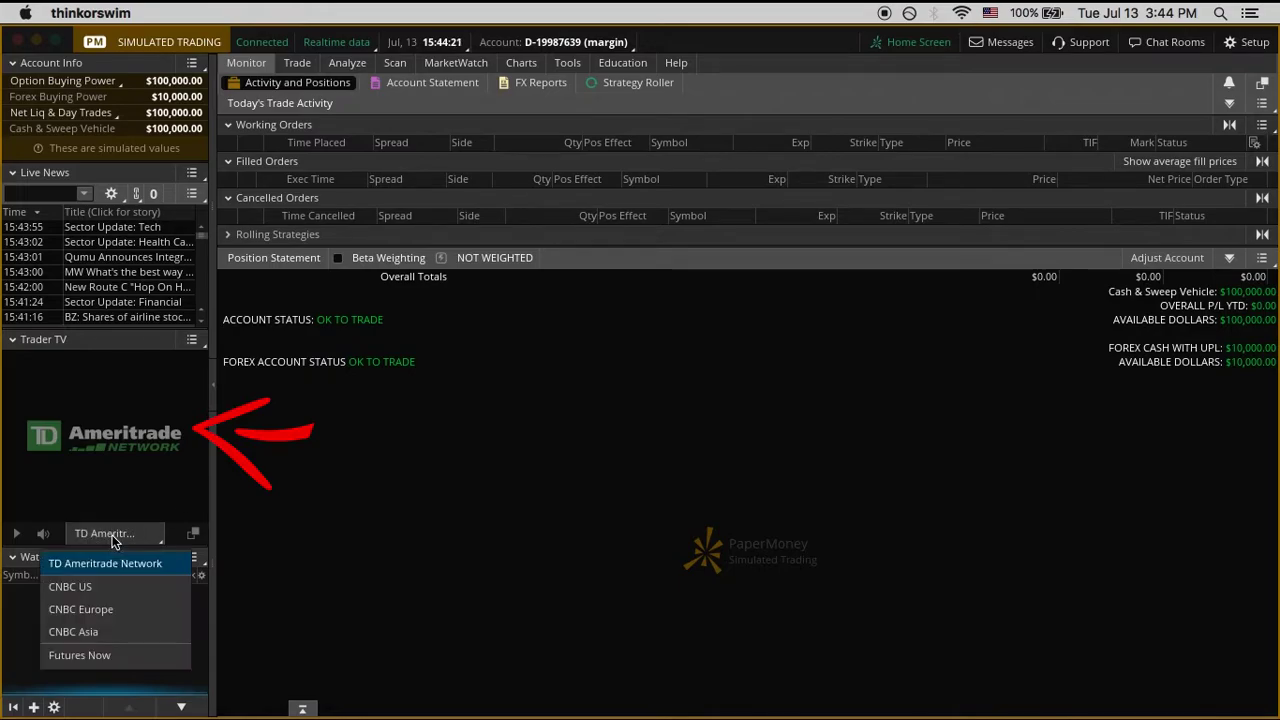
click(163, 600)
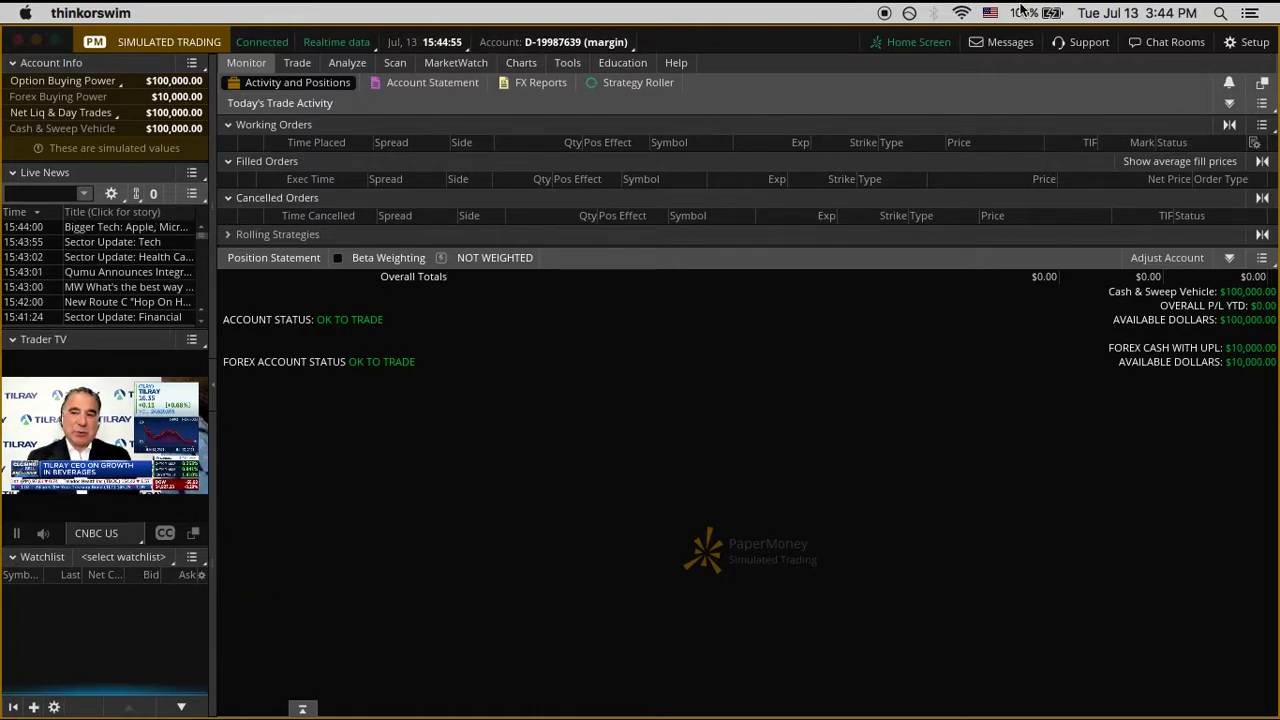
- Collapse the sidebar that holds Account Info, Live News, Trader TV and the Watchlist
click(214, 206)
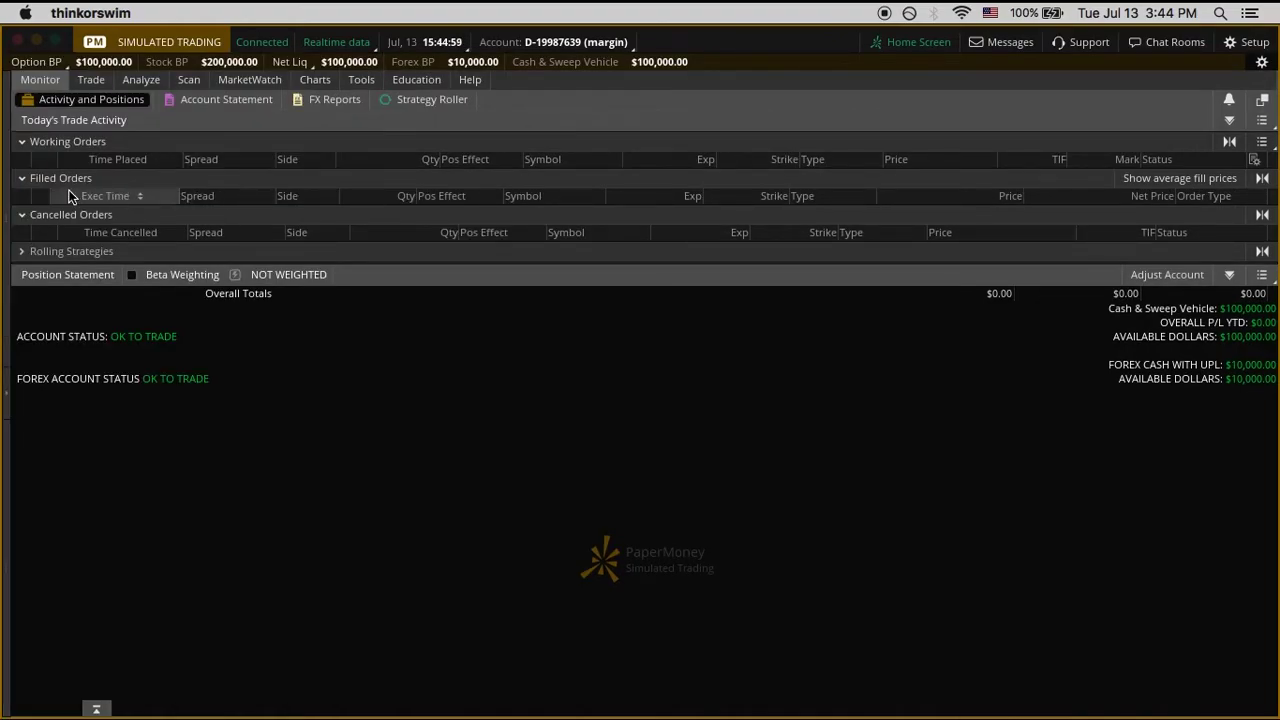
click(8, 205)
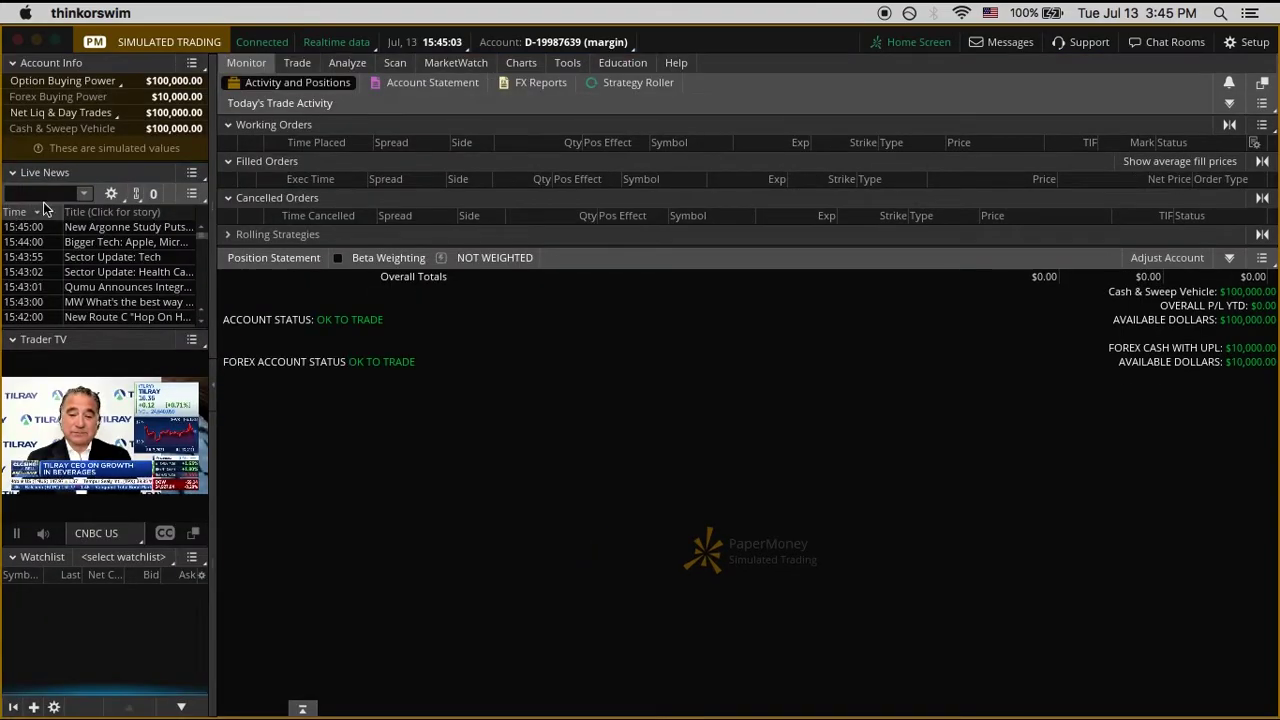
click(213, 172)
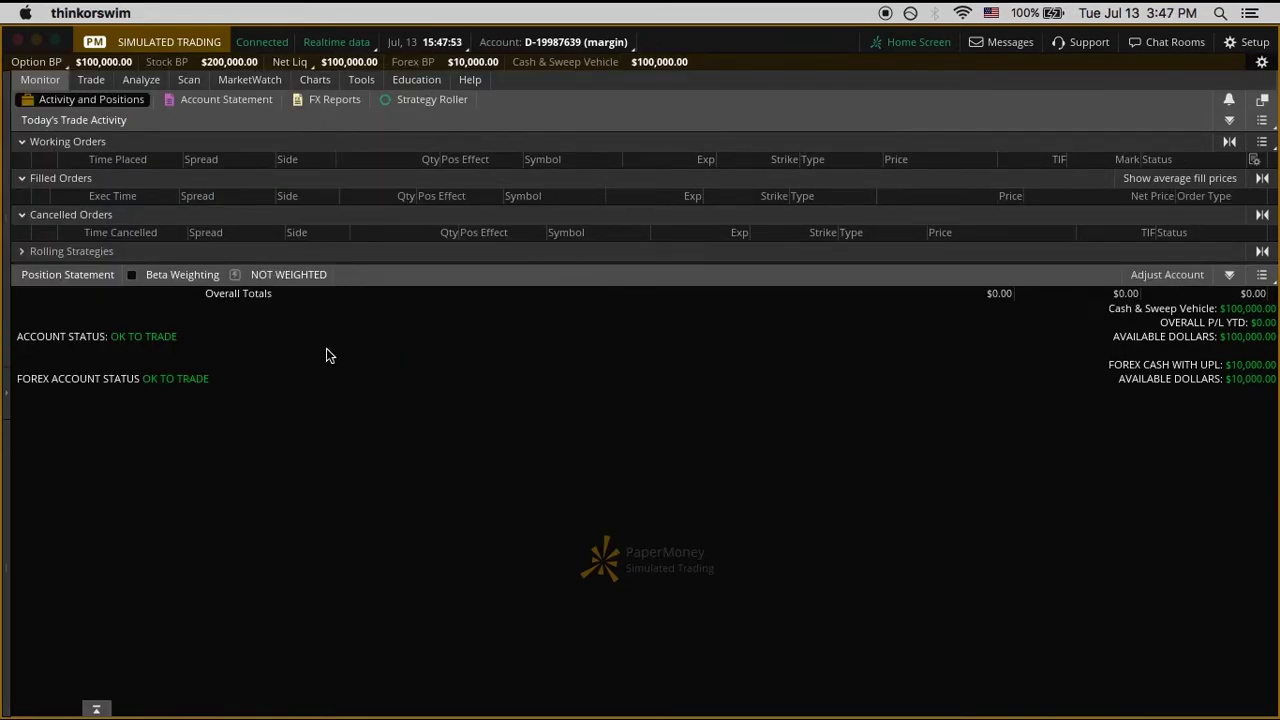
- Open the charts and load the S&P 500 index (SPX)
click(311, 81)
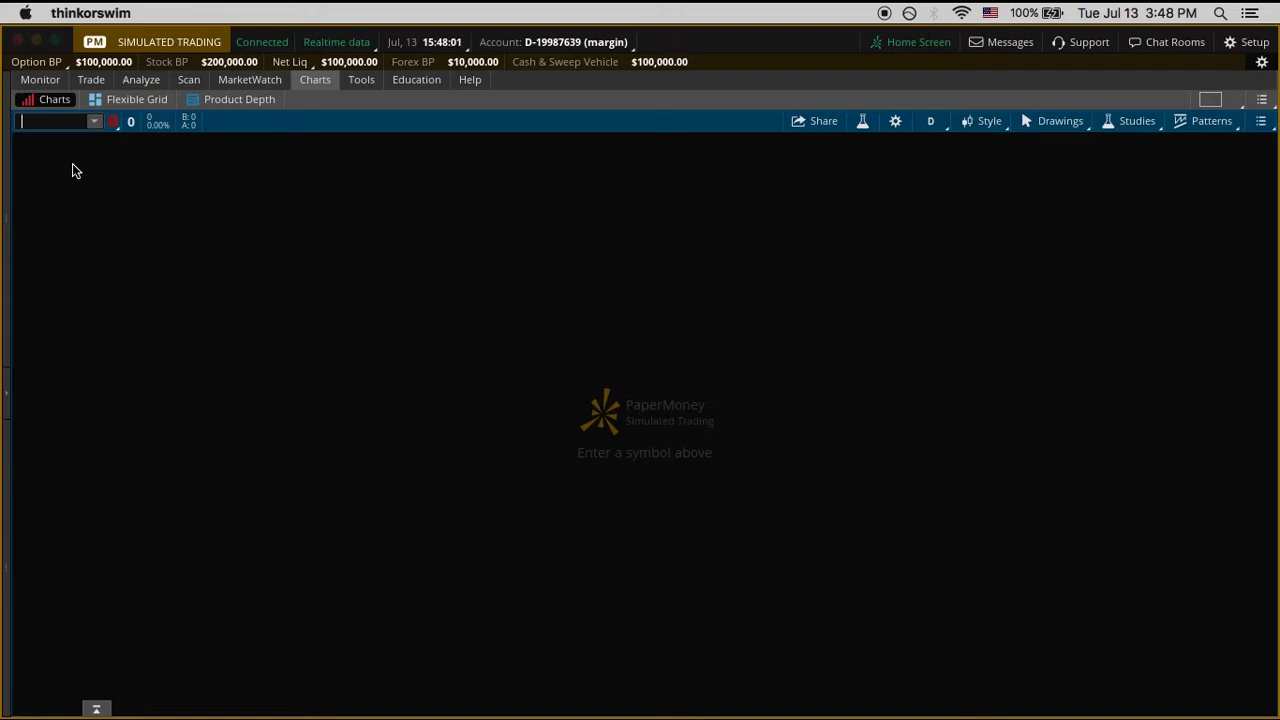
text(SPX)
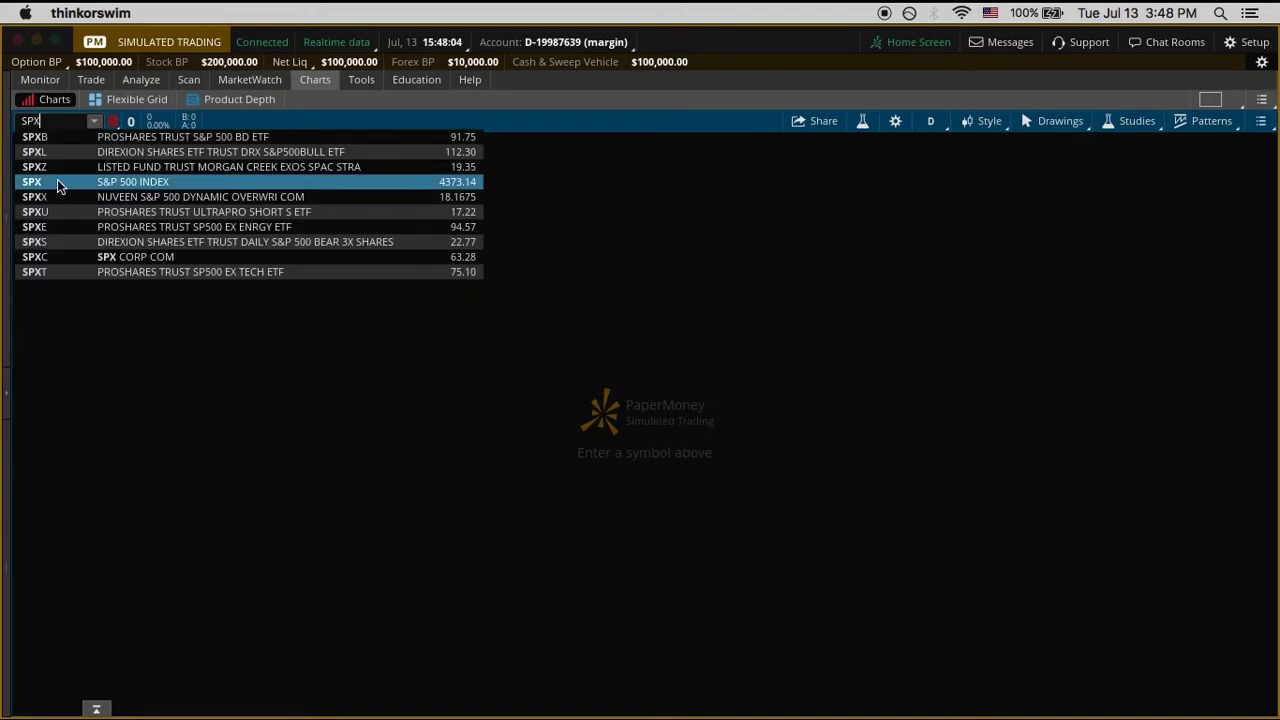
click(57, 184)
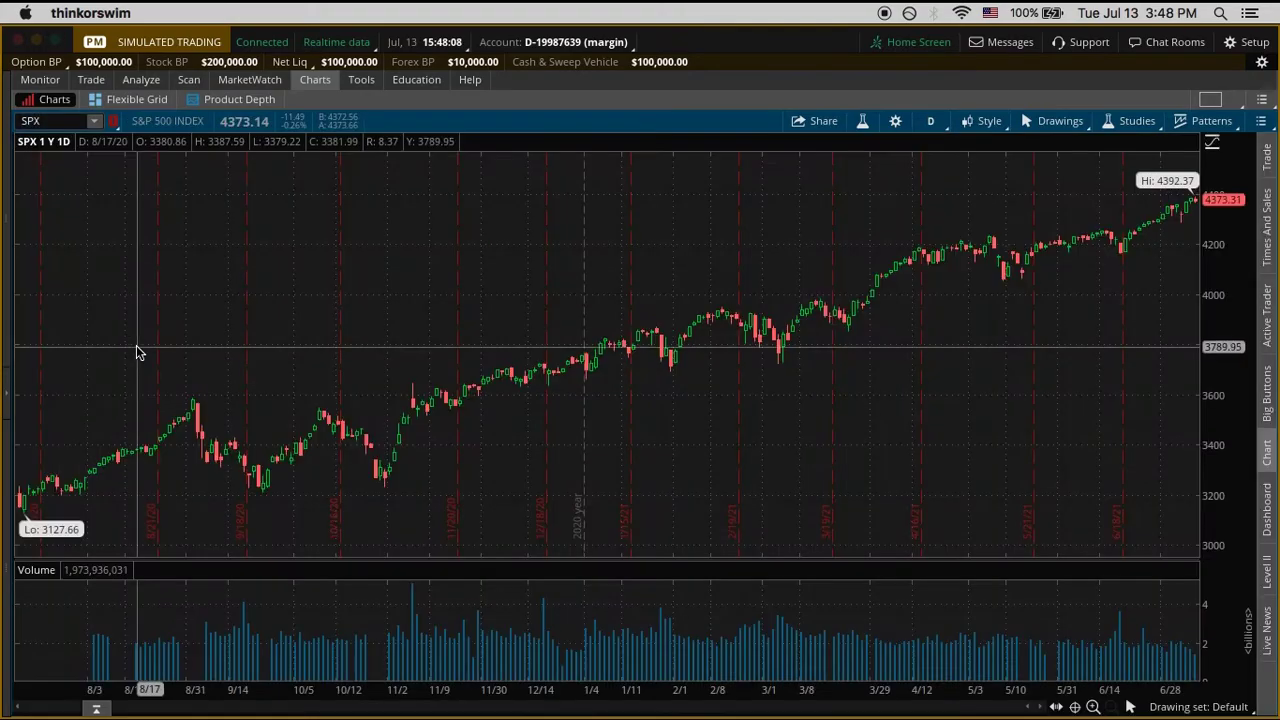
- Look up the stock symbols GOOGL, FB and AAPL one after another on the chart
click(57, 121)
text(GOOGL)
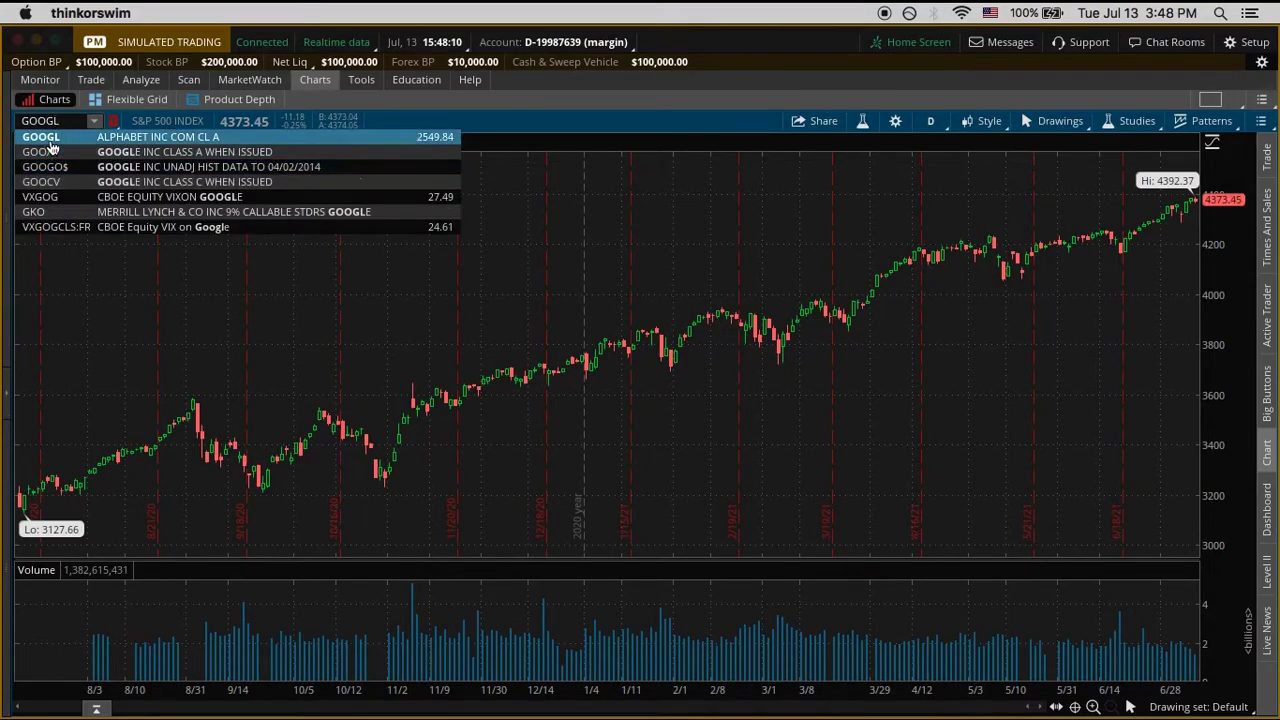
click(50, 145)
click(72, 121)
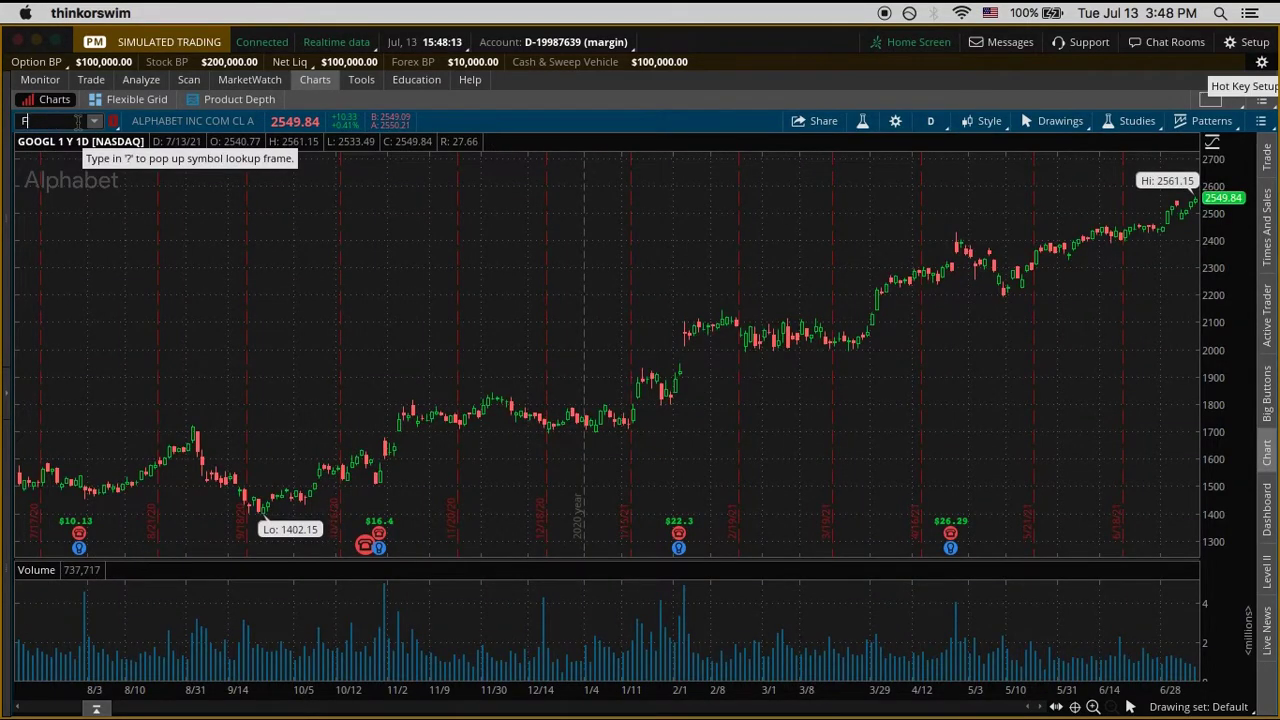
text(FB)
click(40, 242)
click(55, 121)
text(AAPL)
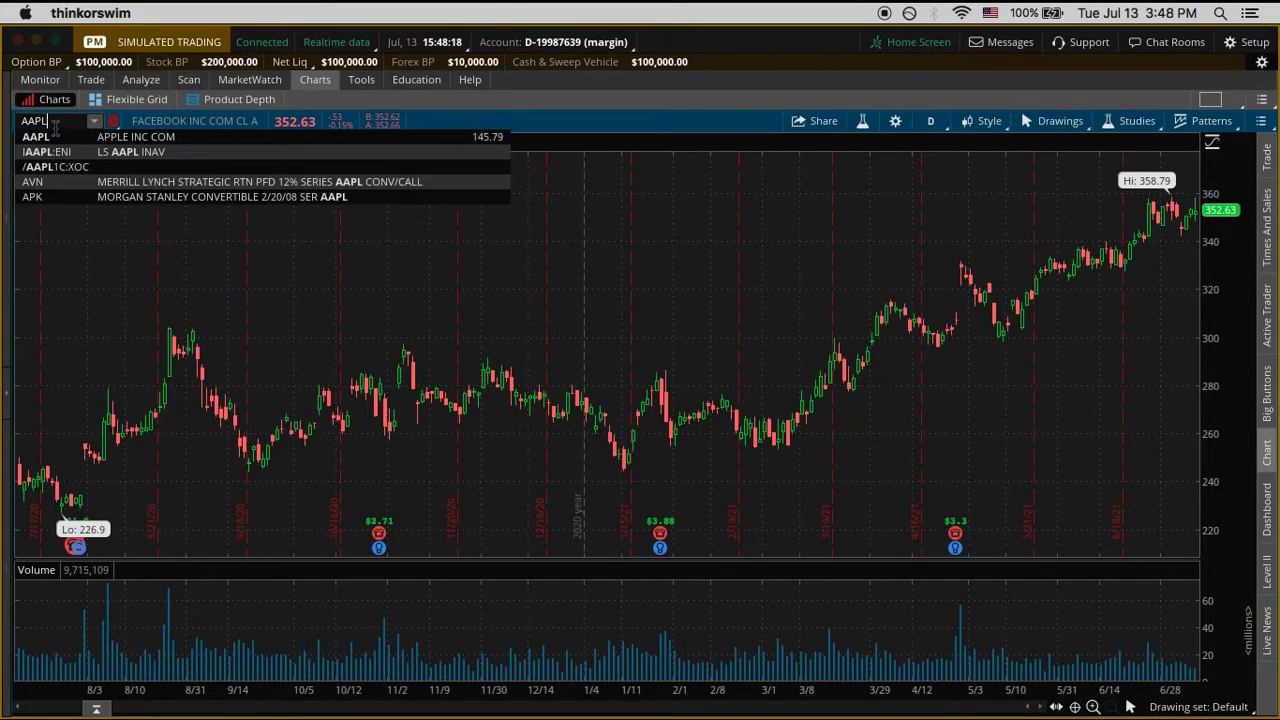
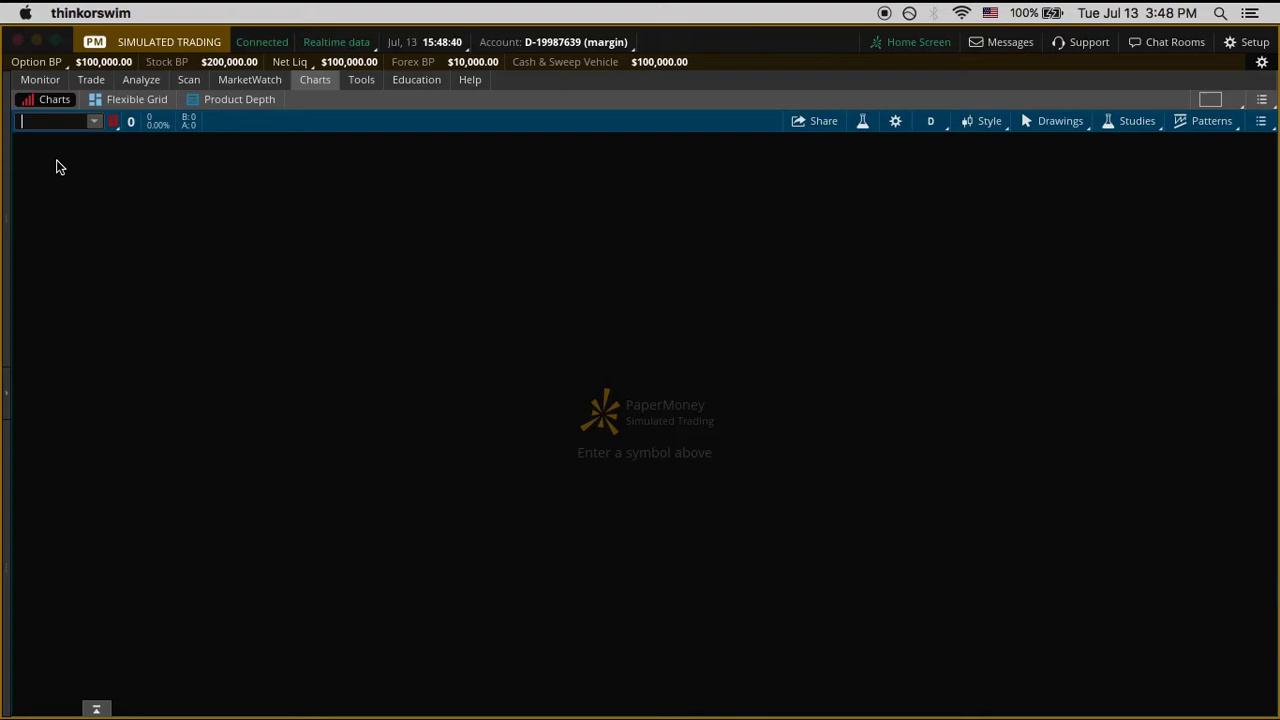
- Chart the September 2021 E-mini S&P 500 futures contract, /ESU21
text(/ESU)
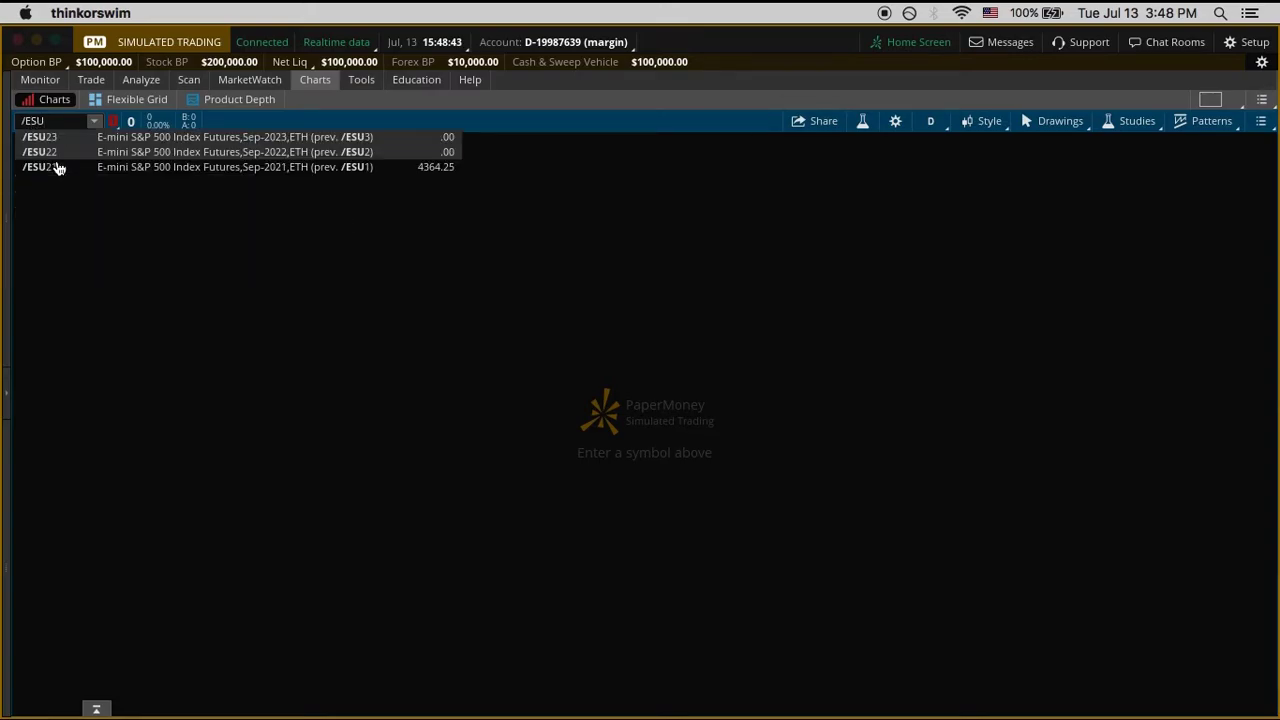
text(21)
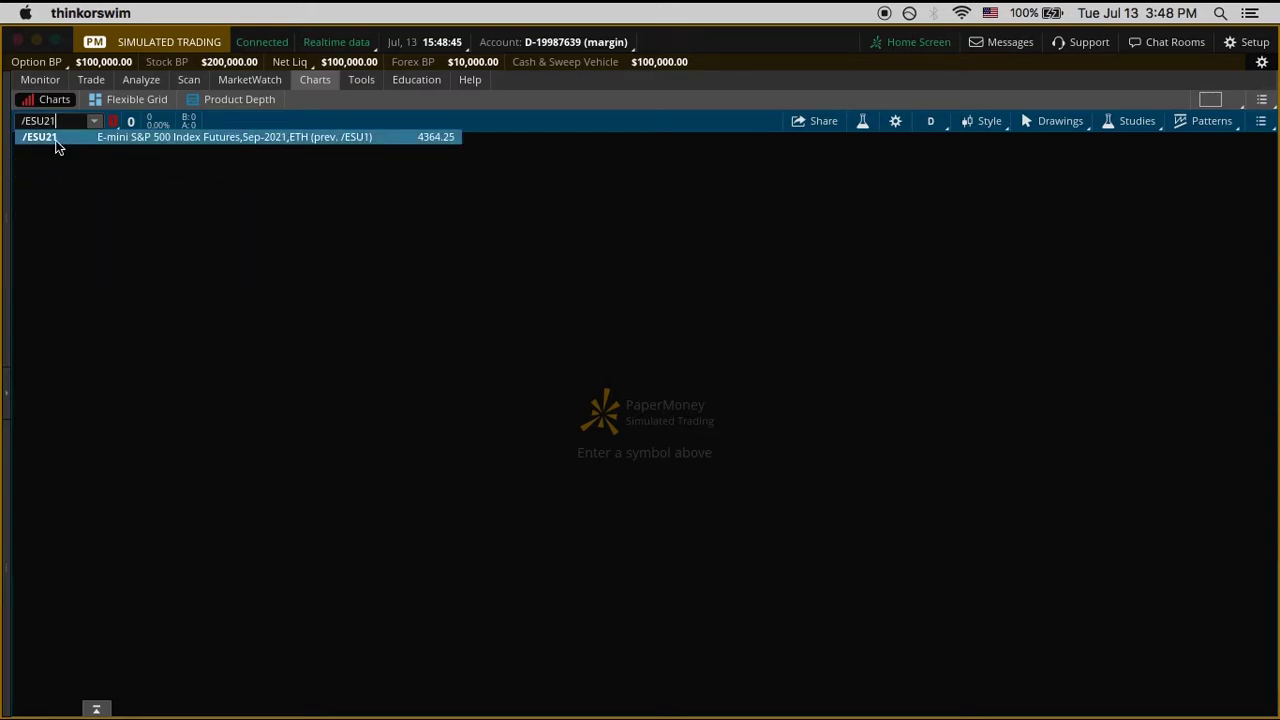
click(55, 138)
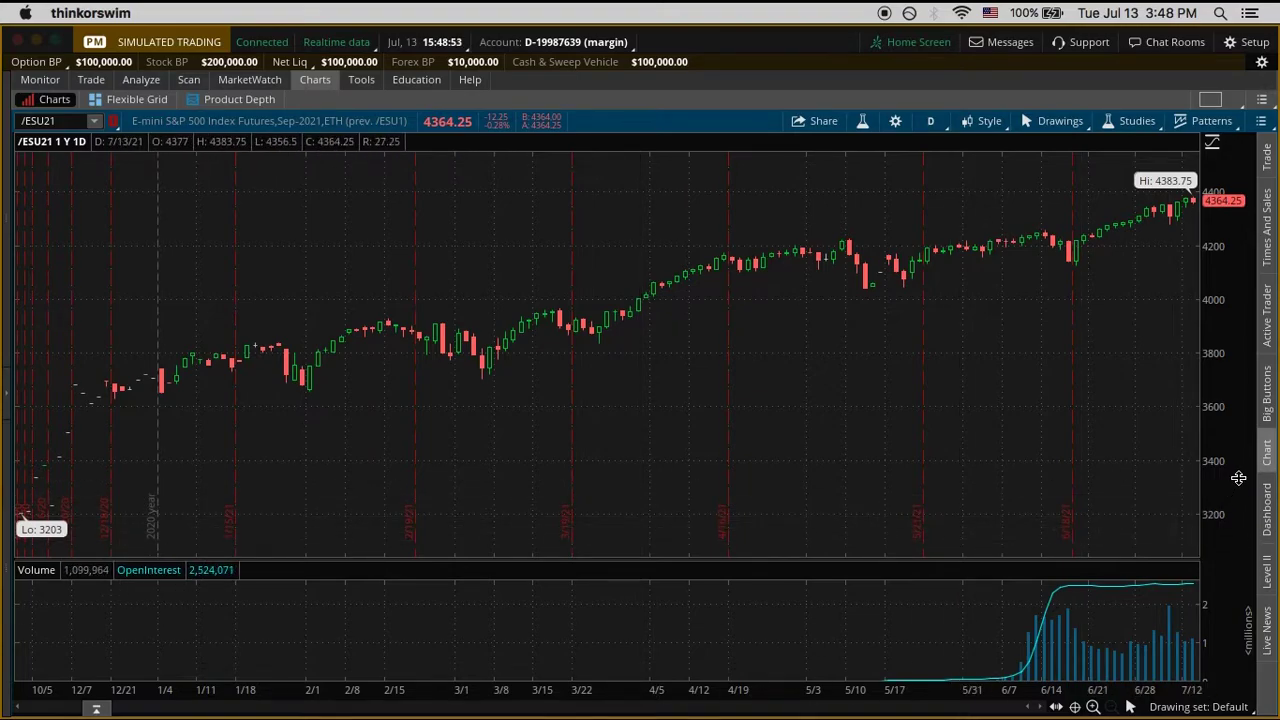
- Clear the contract-specific symbol and chart the general E-mini S&P 500 futures symbol /ES
click(57, 120)
key(Return)
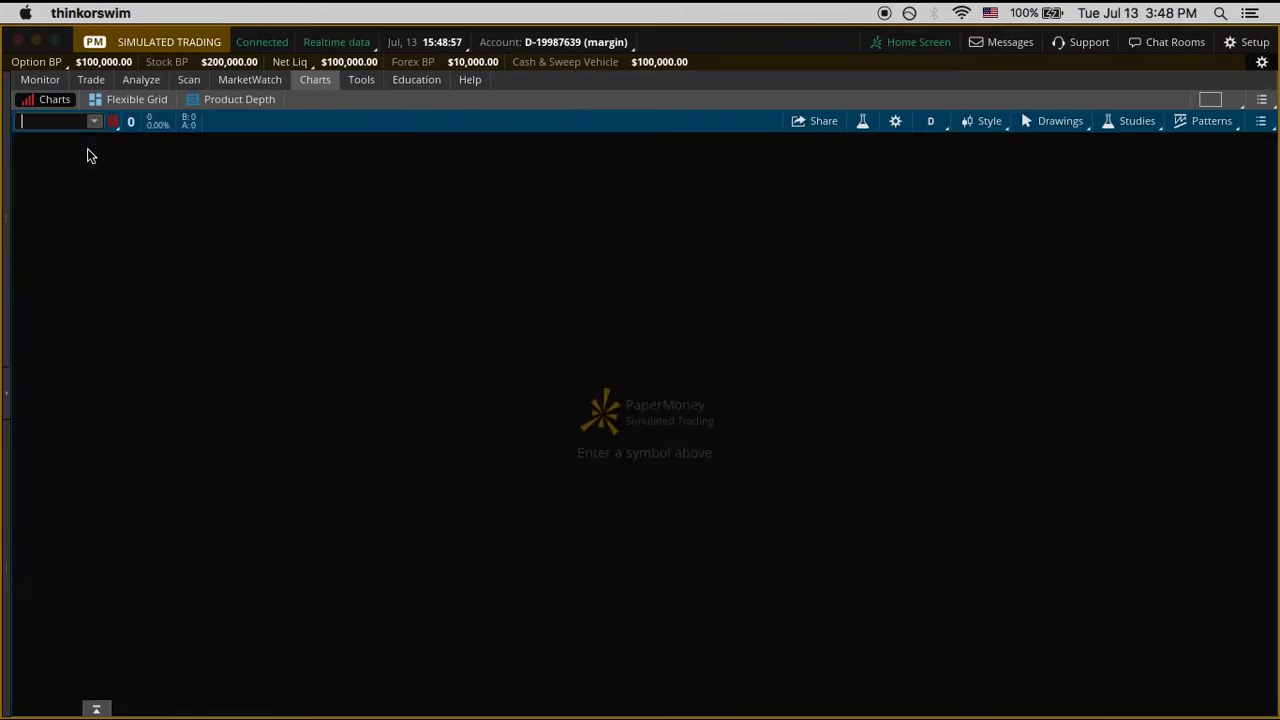
text(/ES)
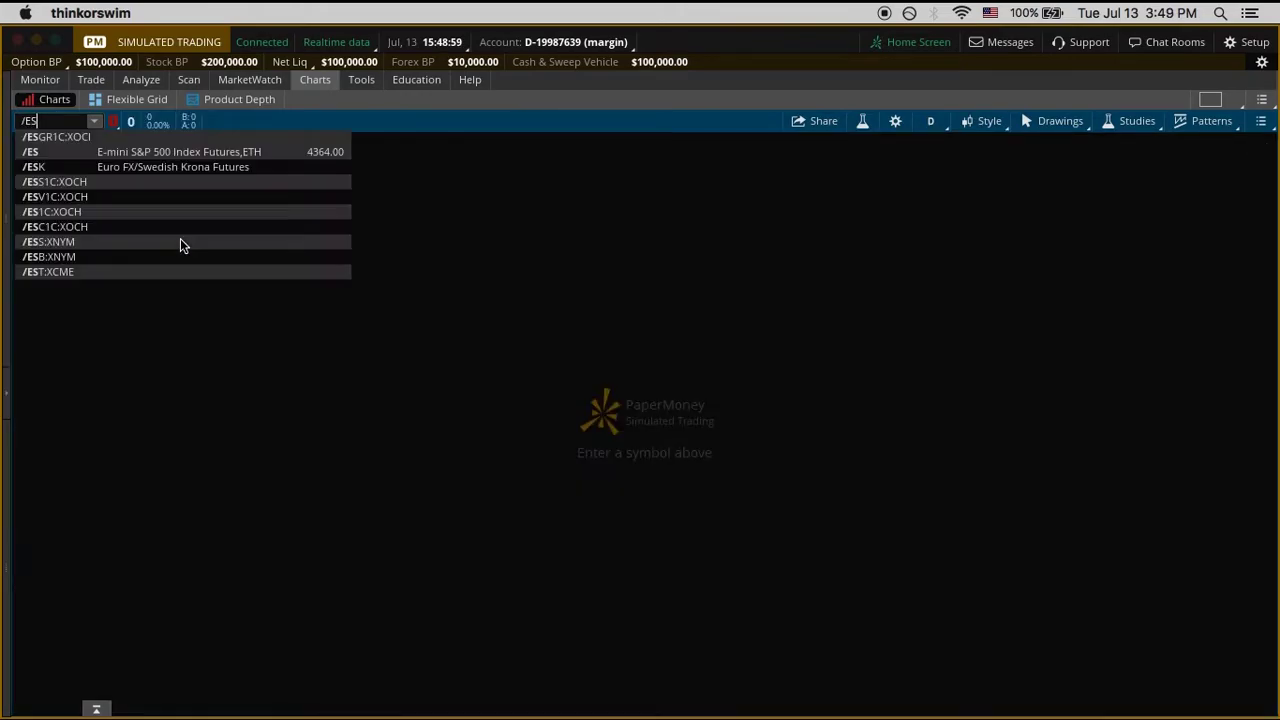
key(Return)
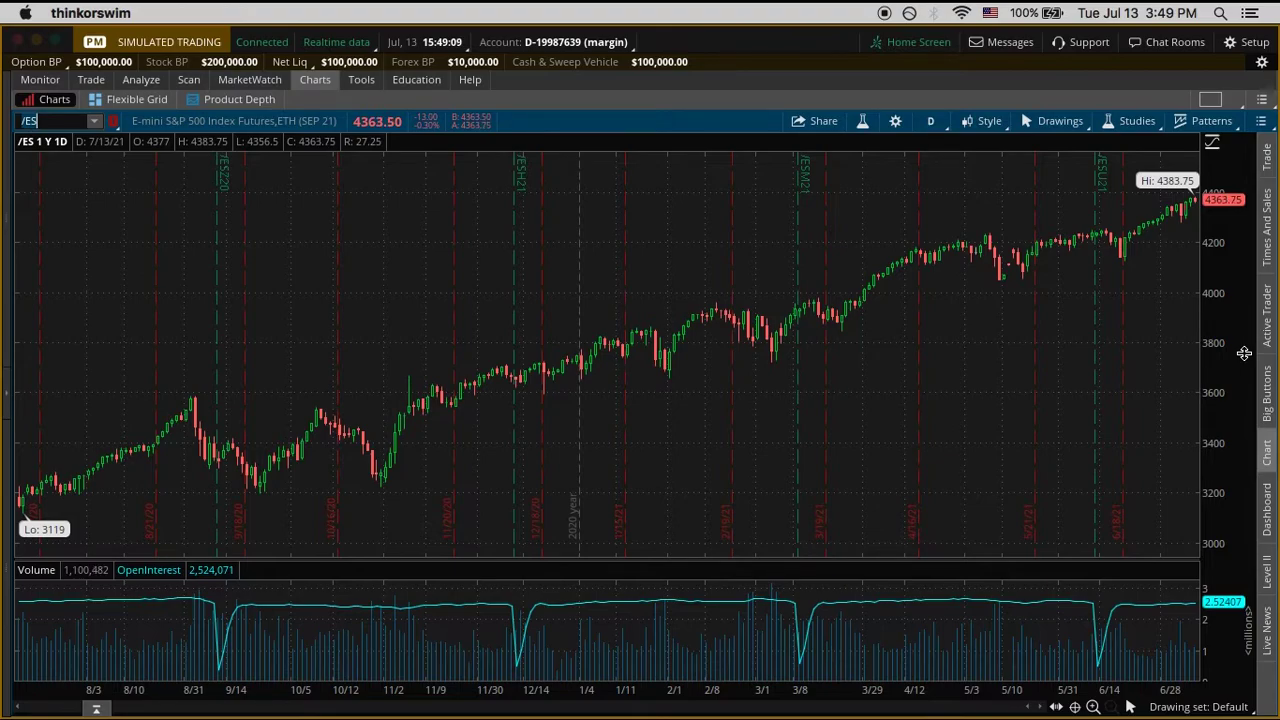
- Chart gold futures (/GC), followed by light sweet crude oil futures (/CL)
text(/GC)
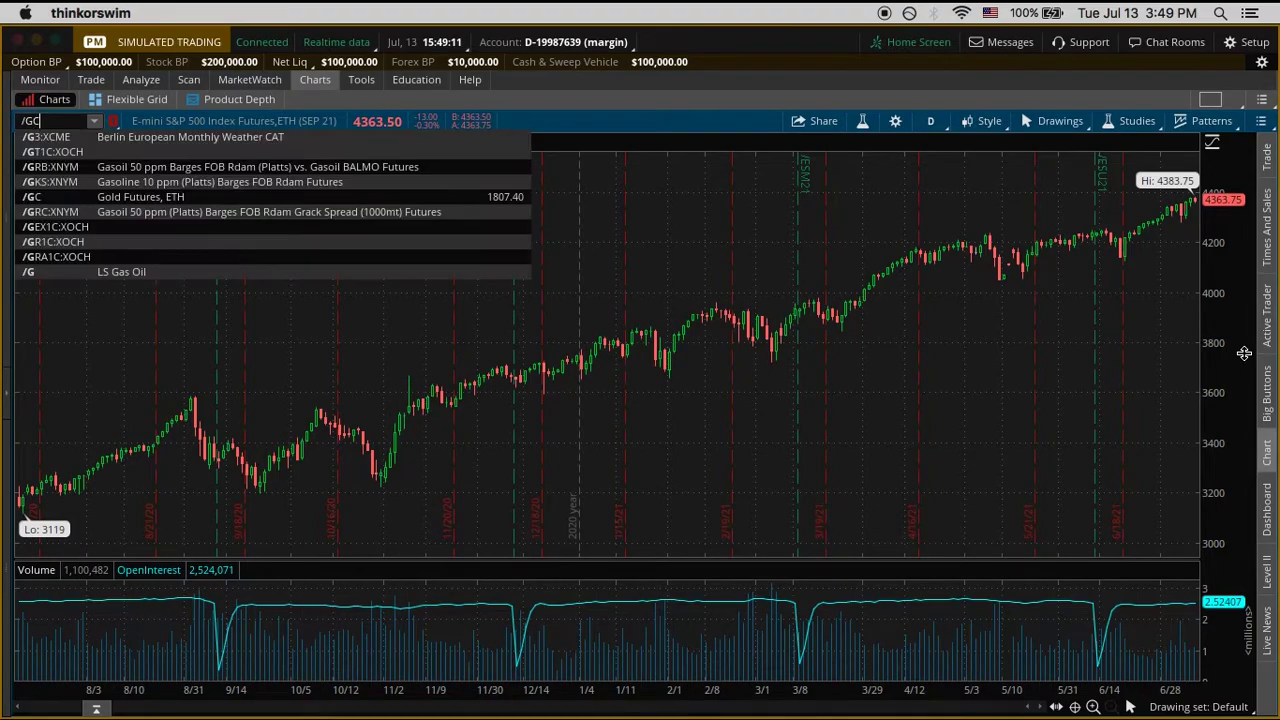
key(Return)
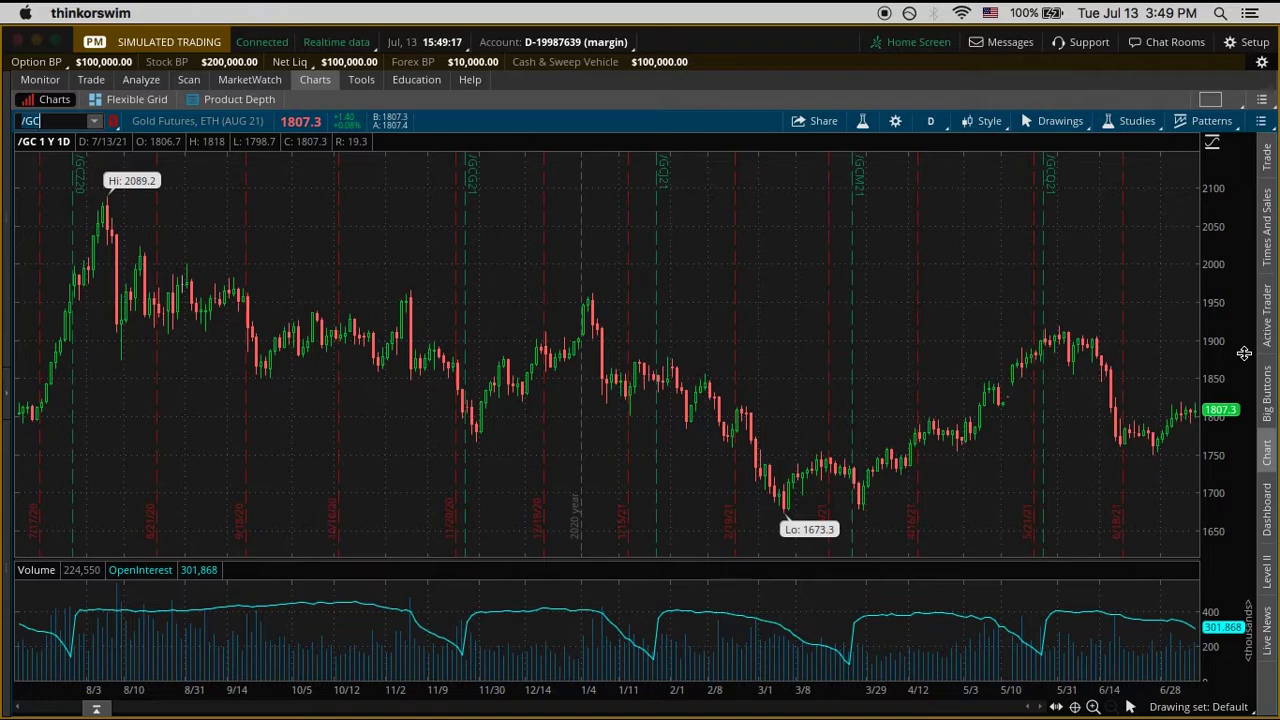
text(/CL)
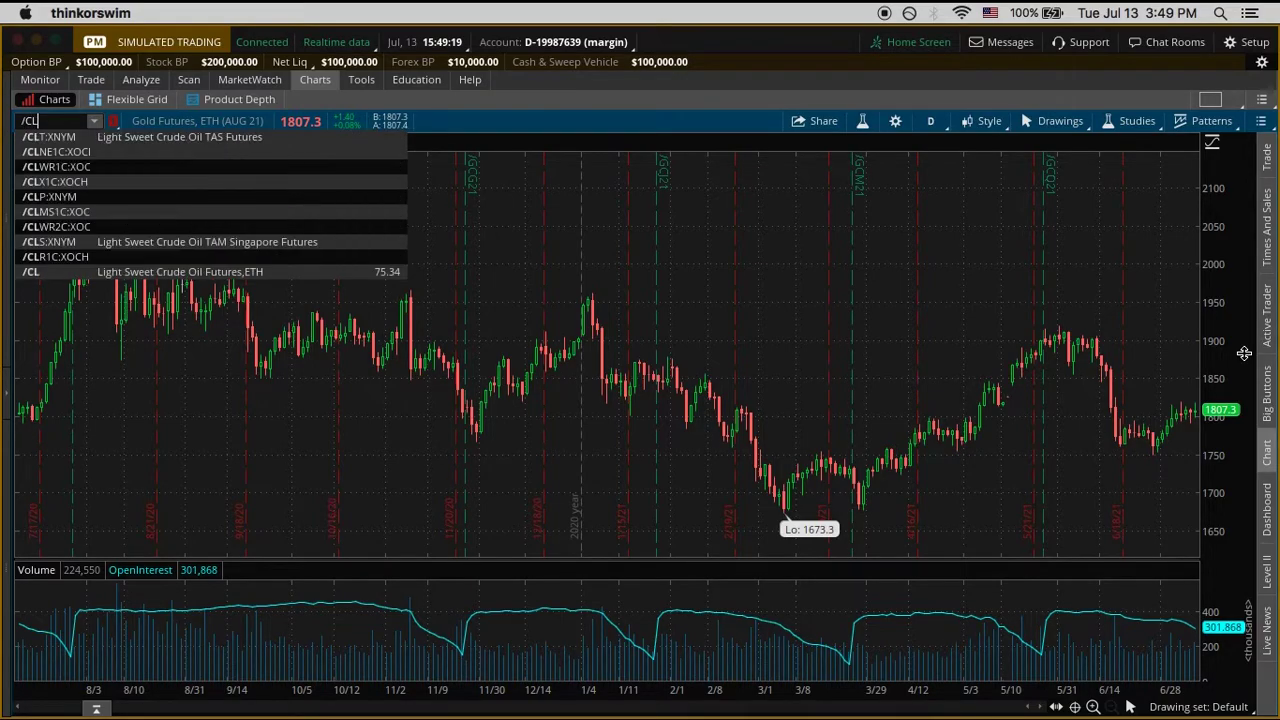
key(Return)
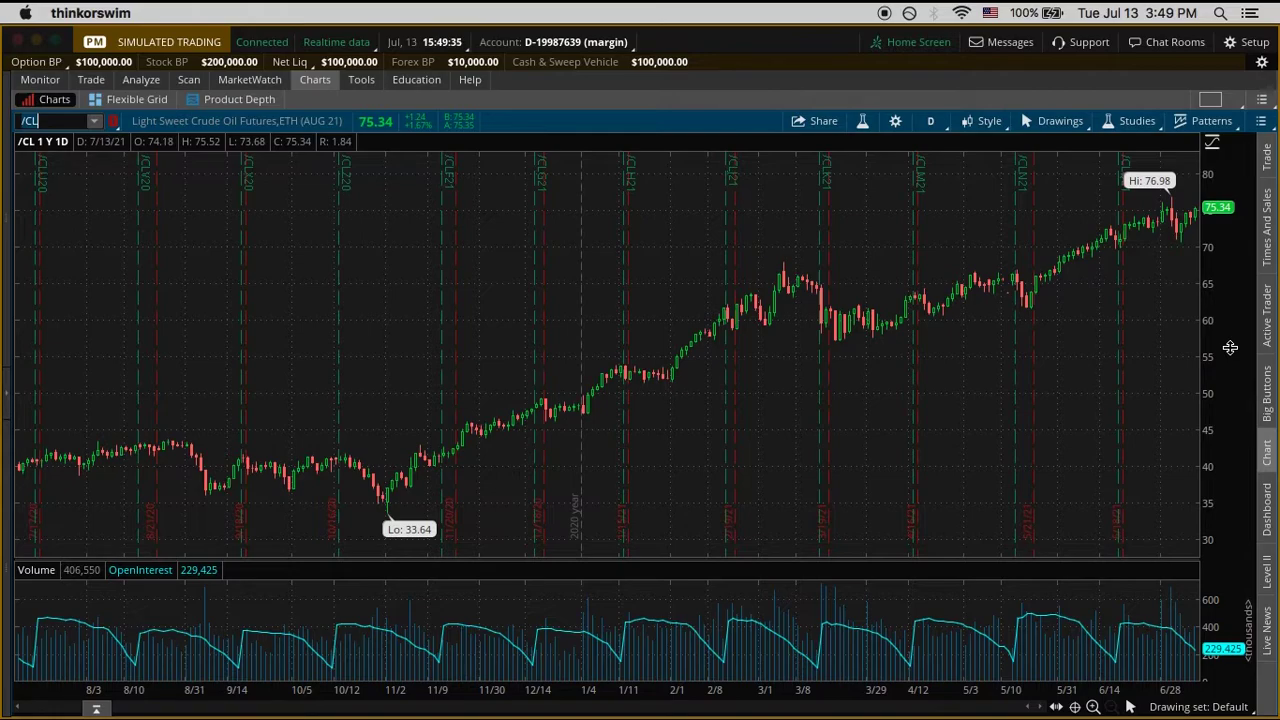
- Return the chart to /ES and select the favorite time frame 1 Y : 1D
text(/ES)
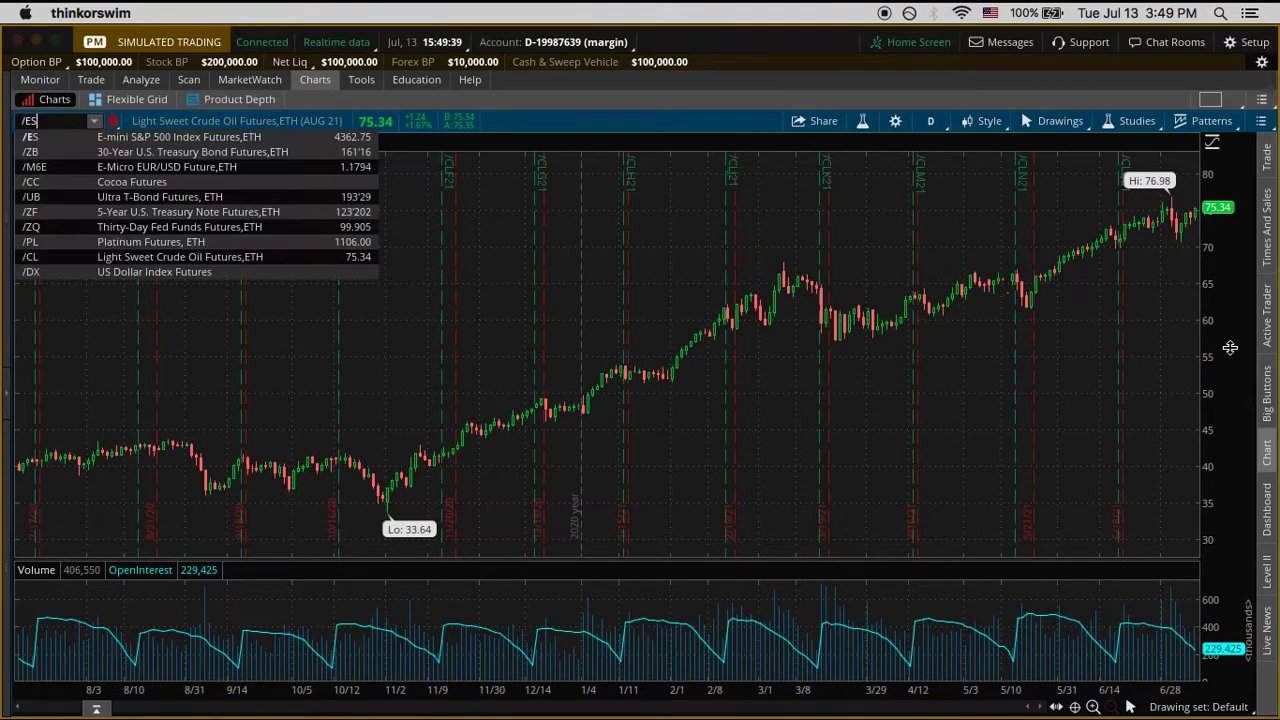
key(Return)
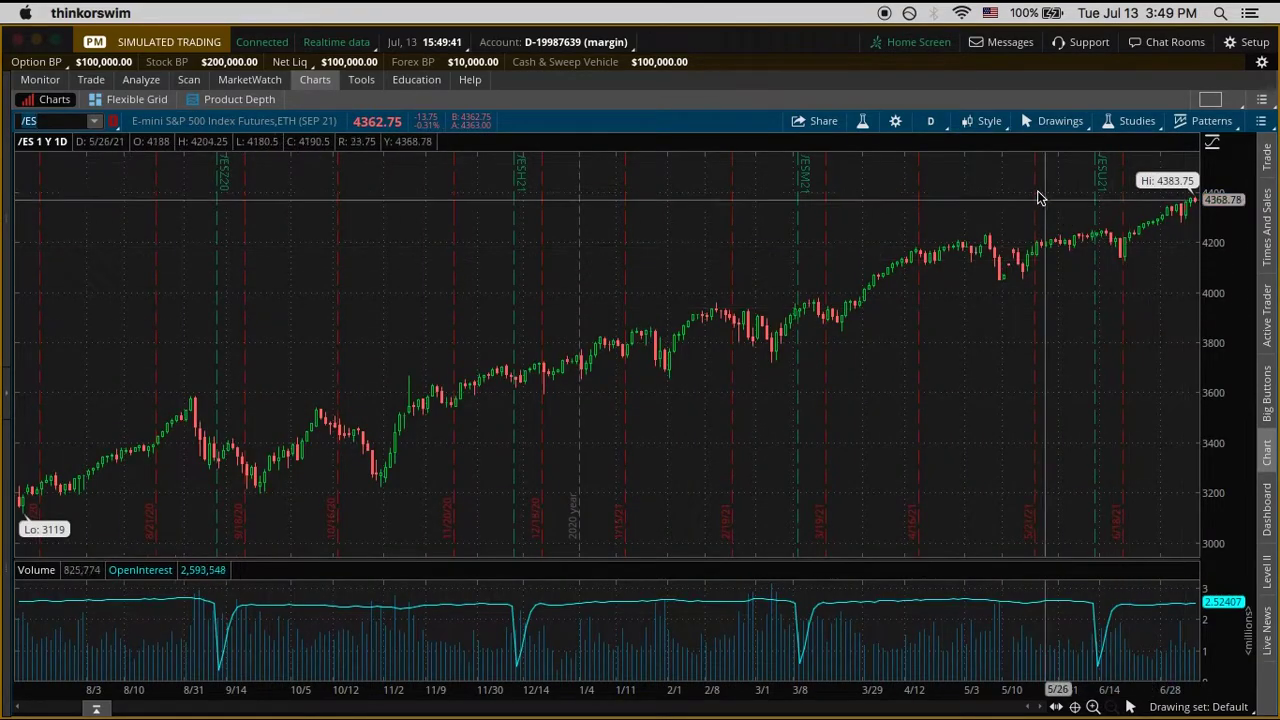
click(938, 128)
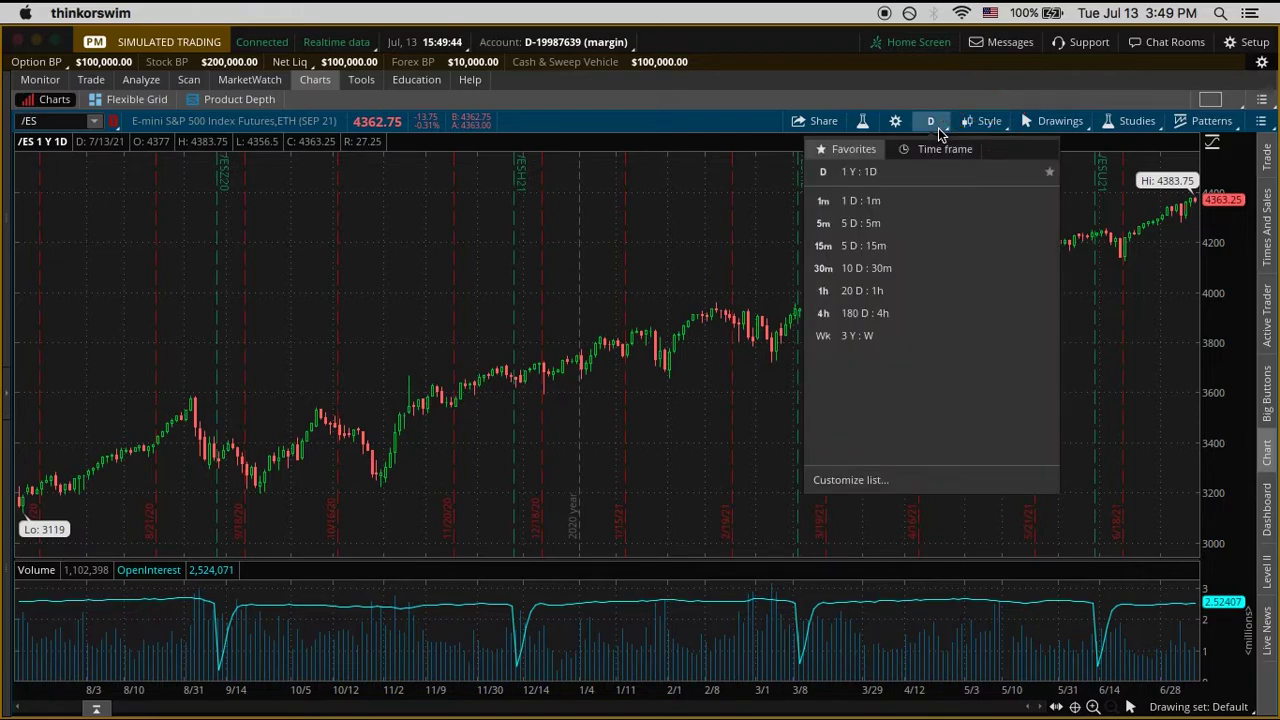
click(909, 176)
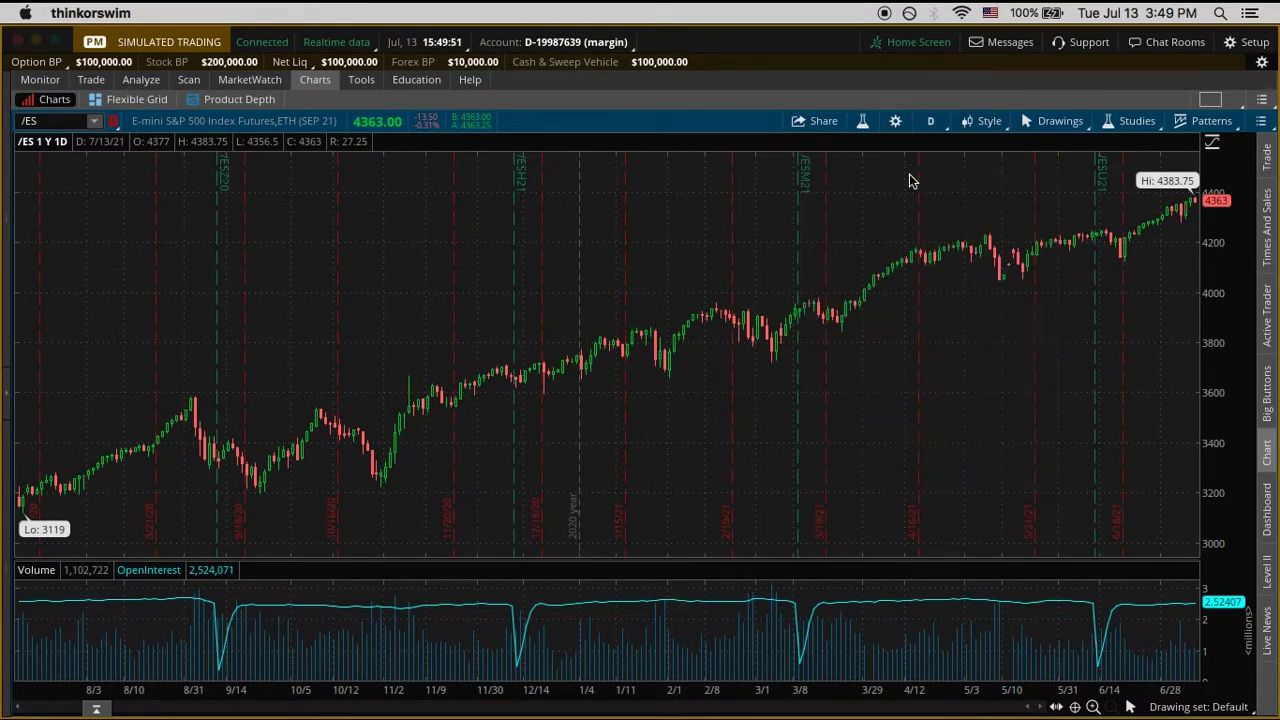
click(923, 124)
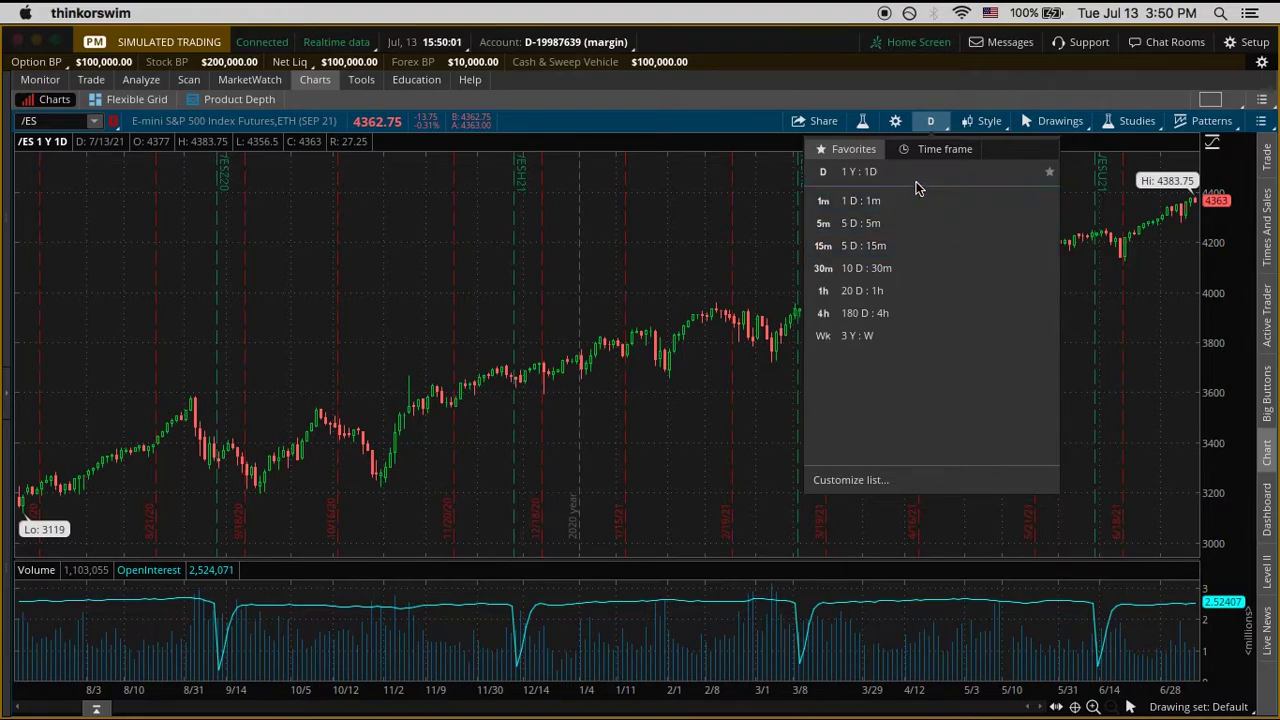
click(676, 265)
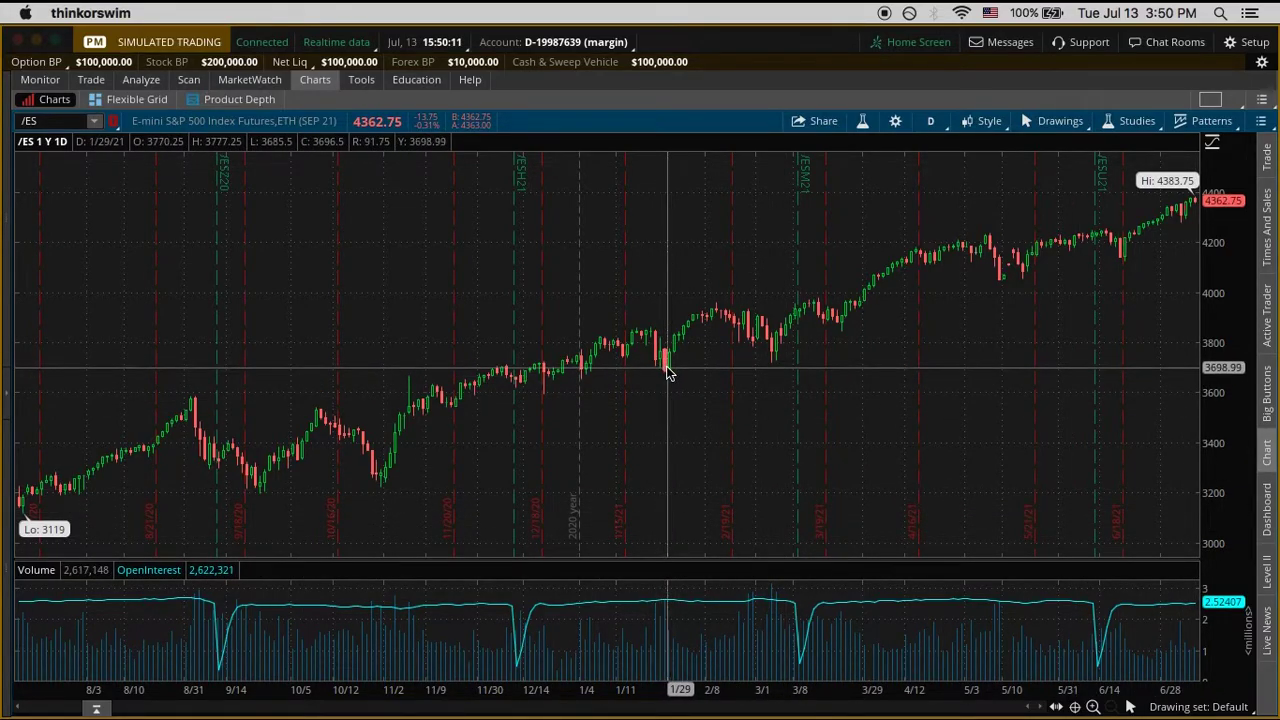
- Switch the /ES chart to the 1 D : 1m time frame, followed by 5 D : 5m
click(932, 121)
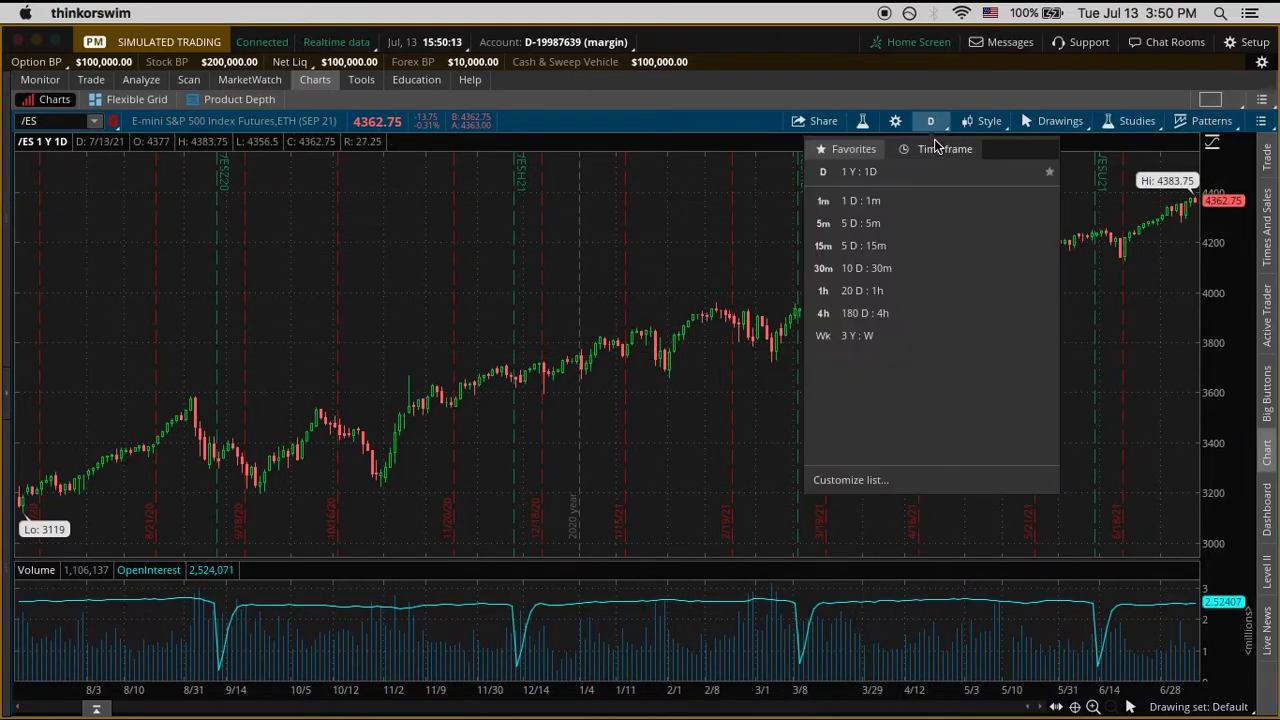
click(920, 201)
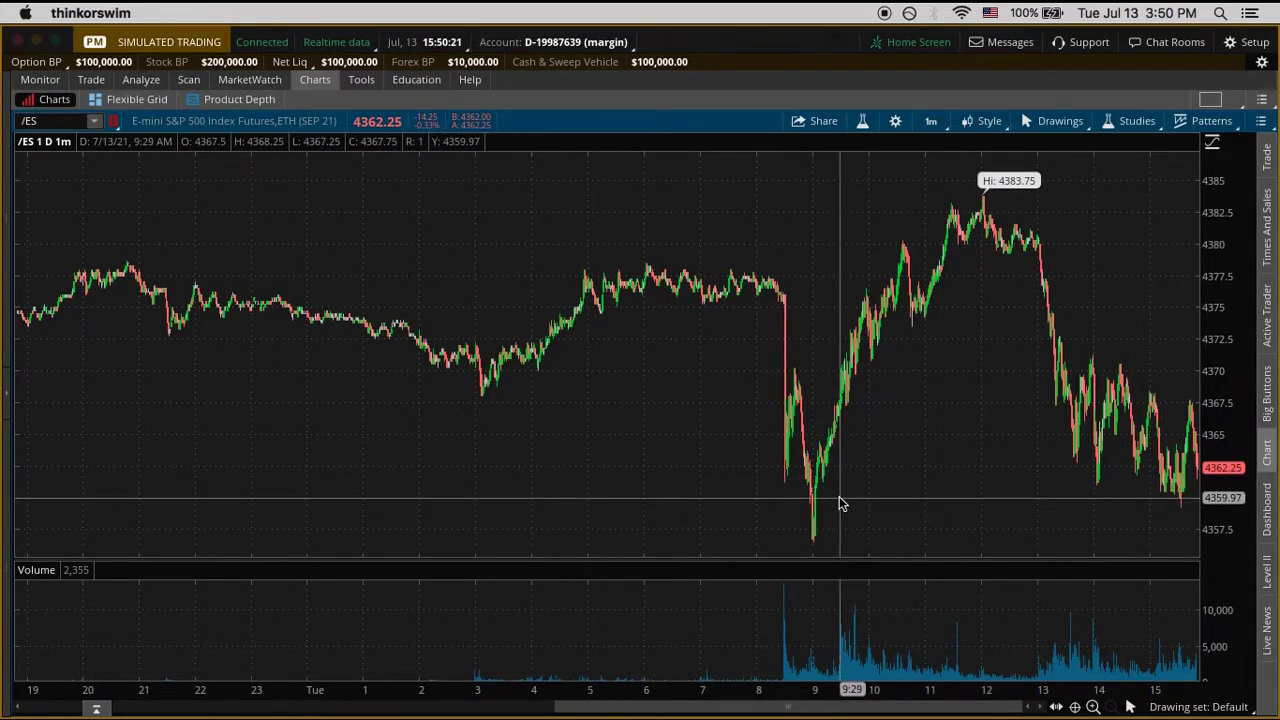
click(938, 121)
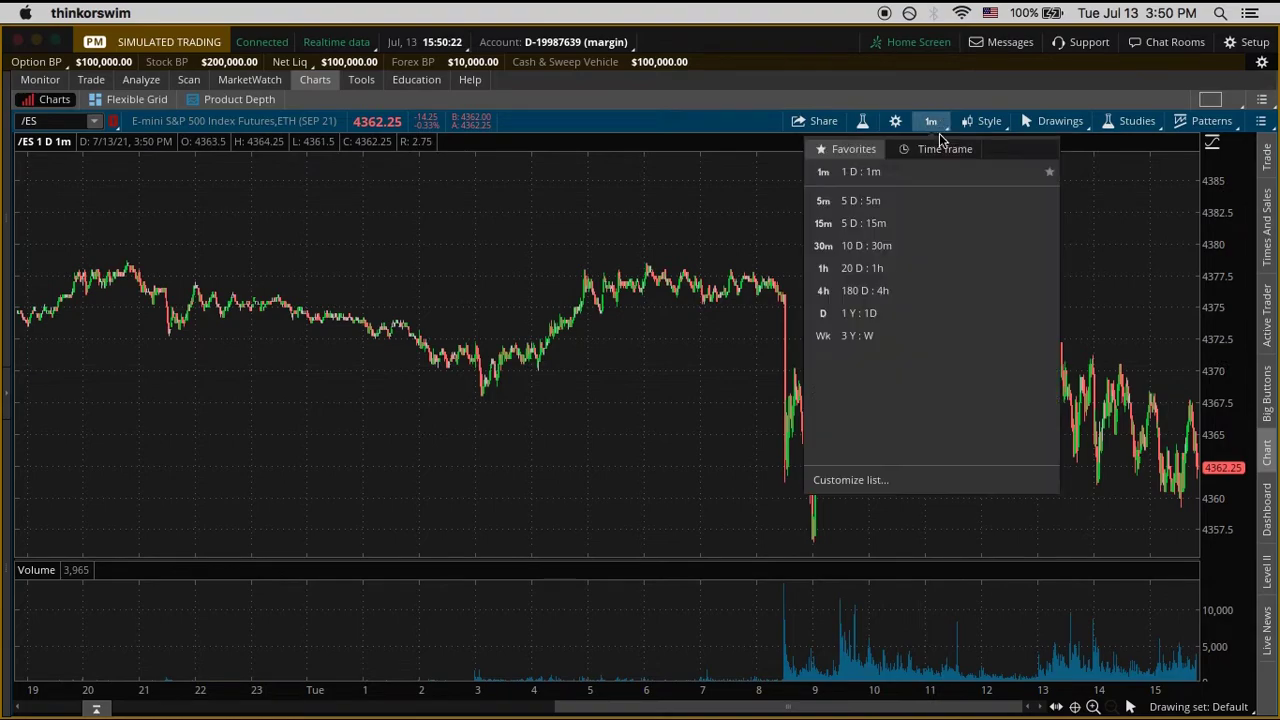
click(920, 204)
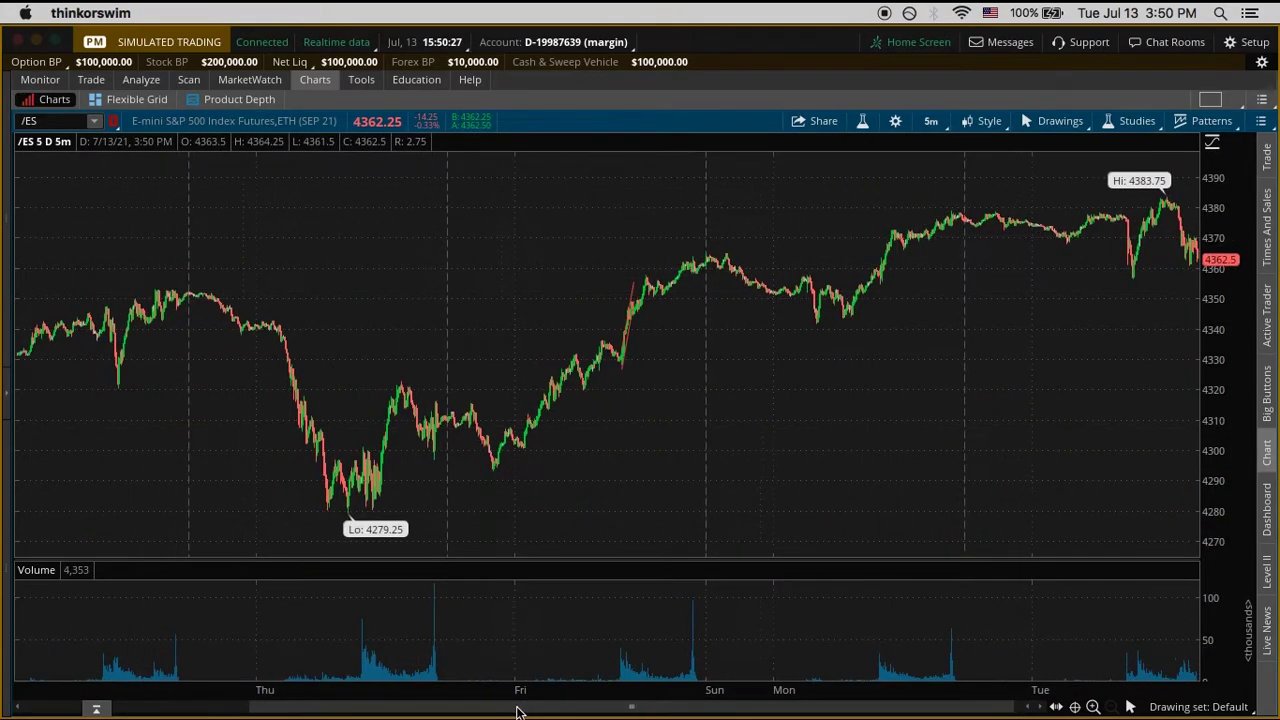
drag(482, 714, 582, 706)
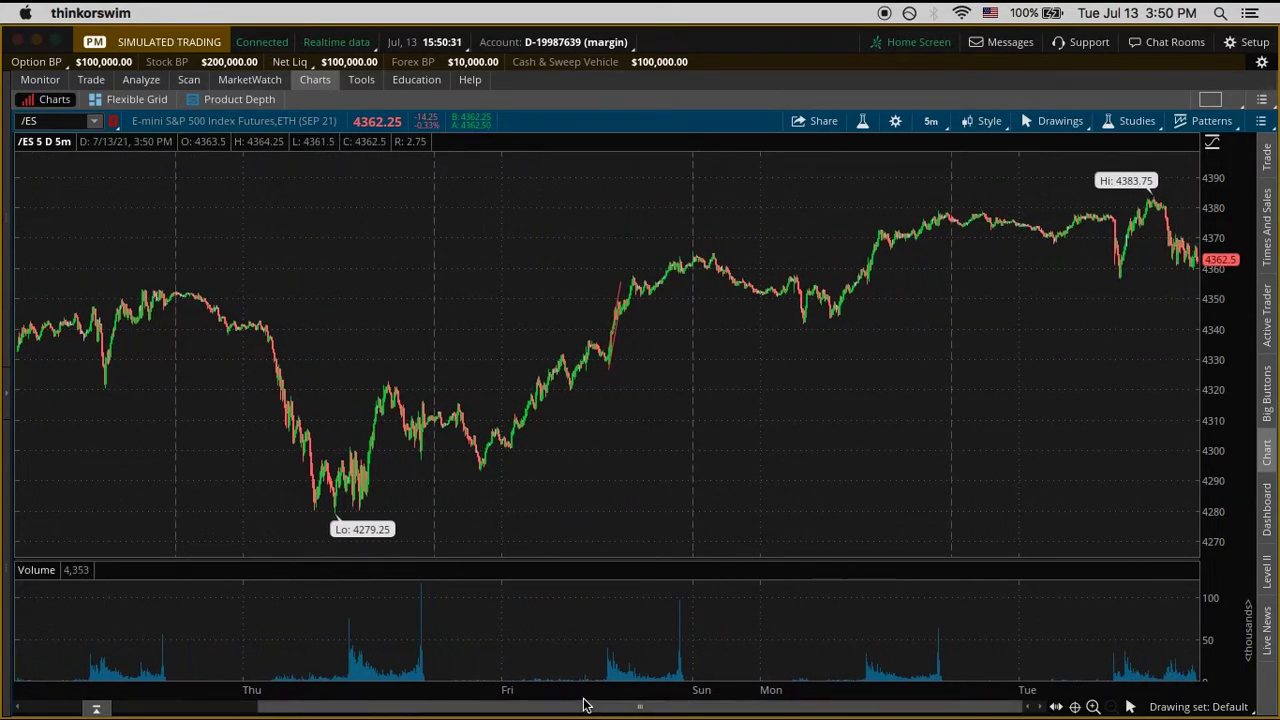
- Set the custom intraday time interval of the /ES chart to 10 days
click(935, 121)
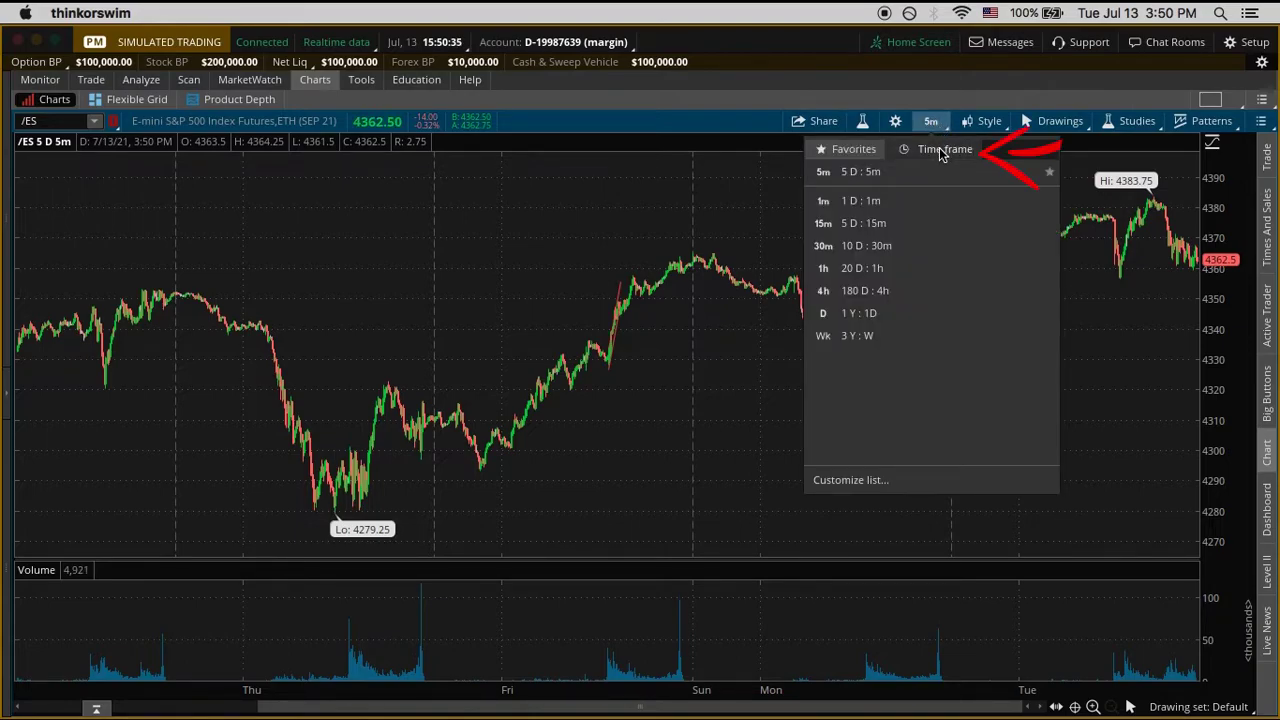
click(940, 150)
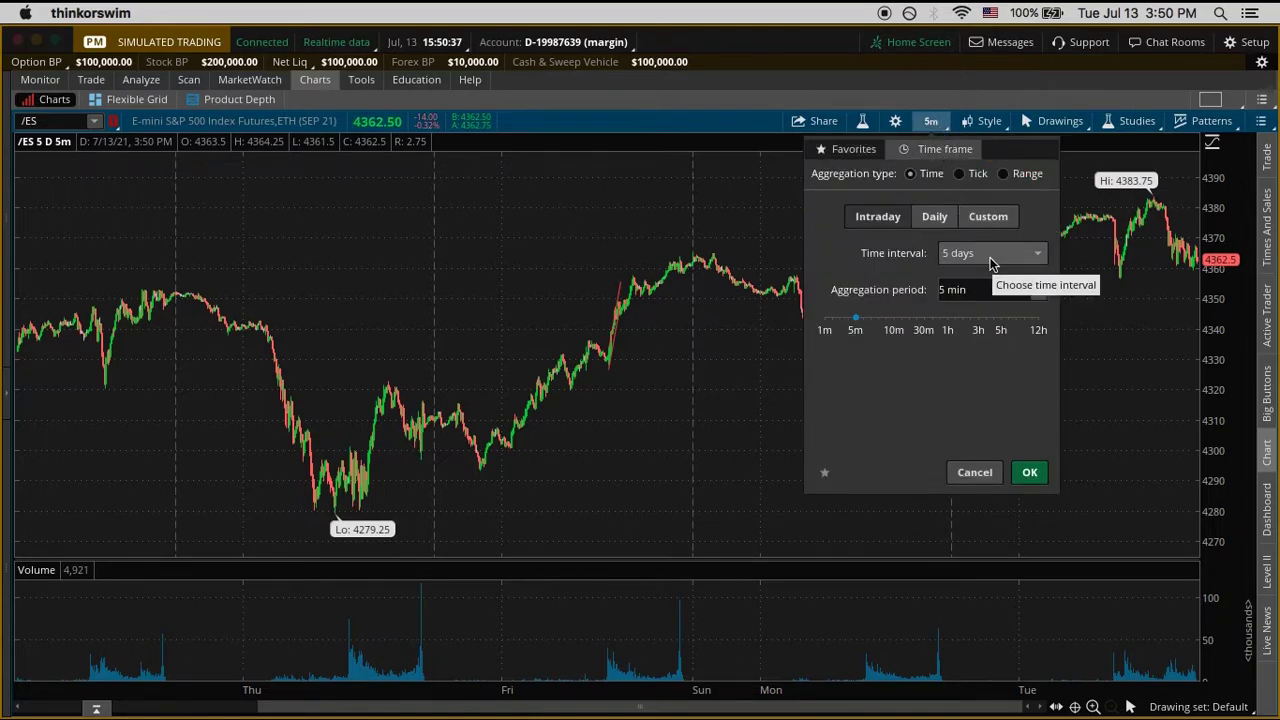
click(990, 262)
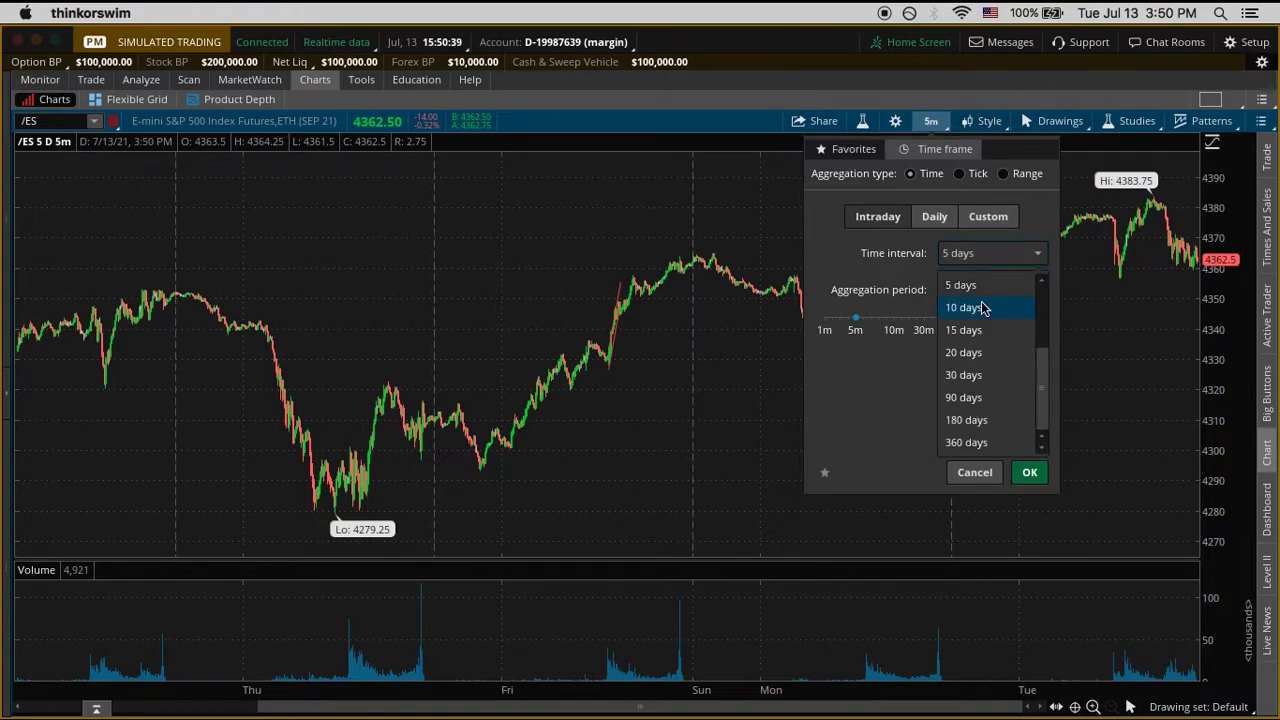
click(983, 309)
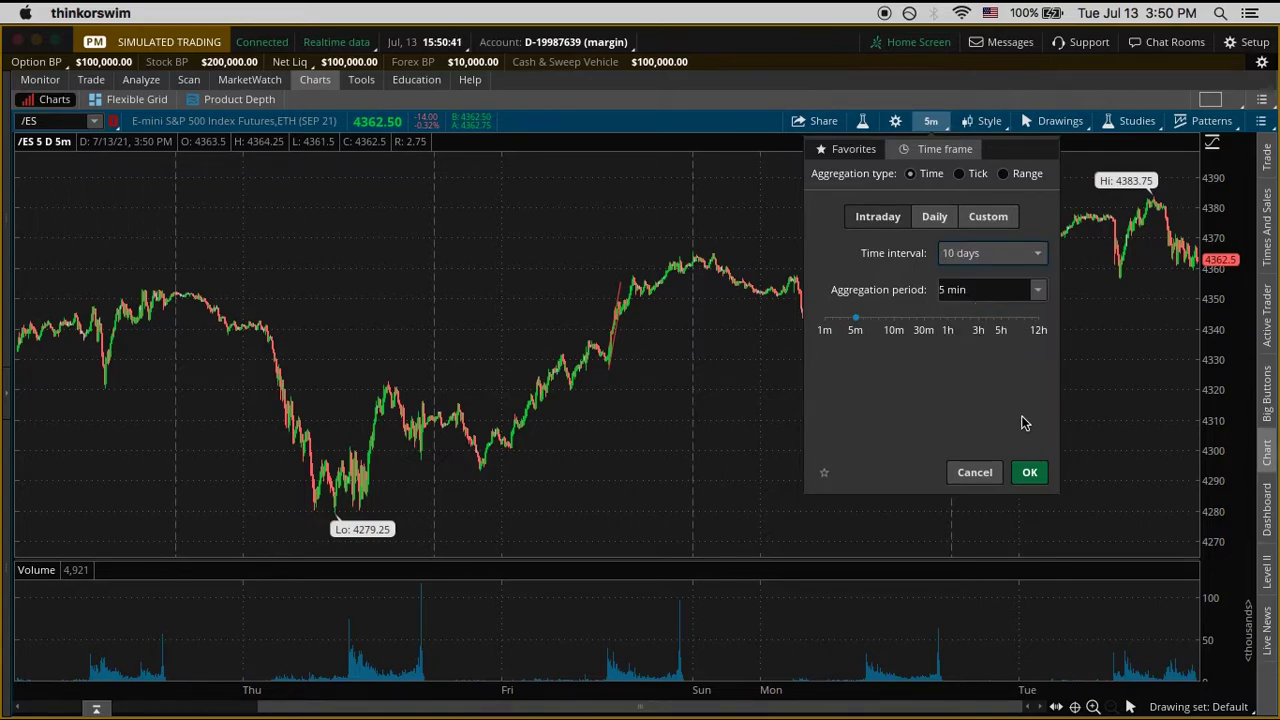
click(987, 254)
click(987, 254)
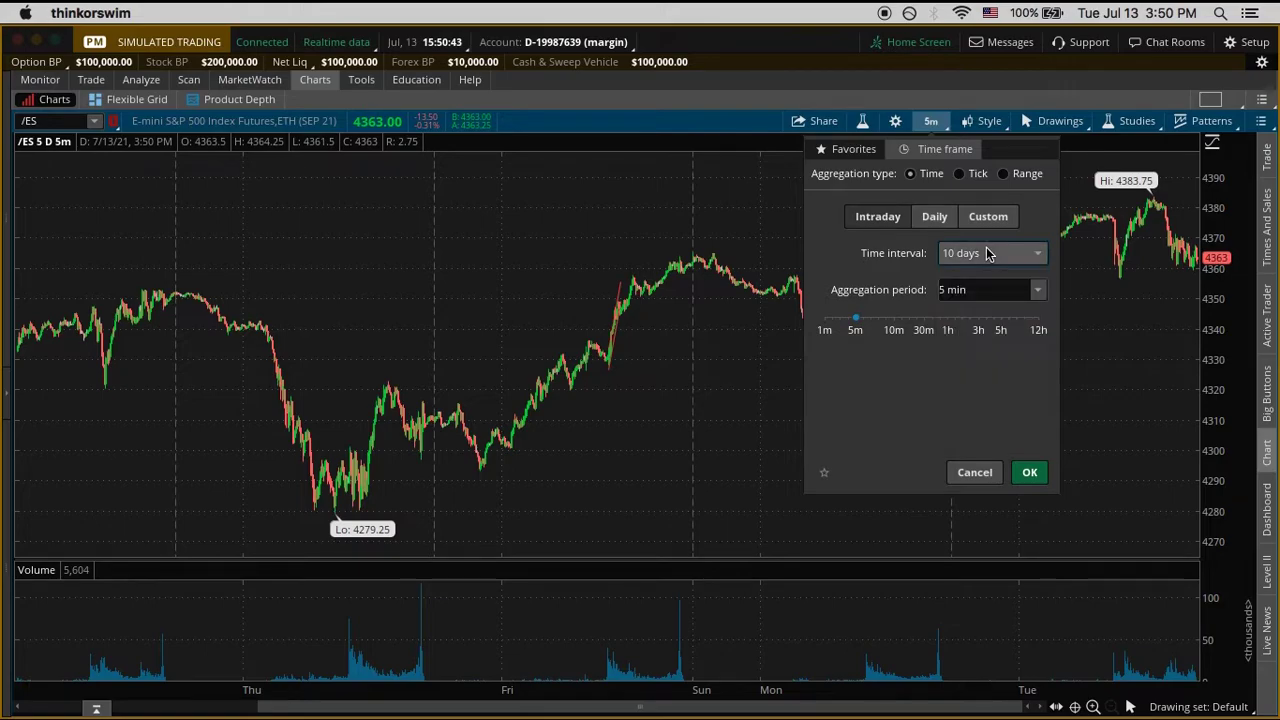
- Apply a custom intraday time frame to the /ES chart with a 5-day time interval and a 1 min aggregation period
click(1035, 291)
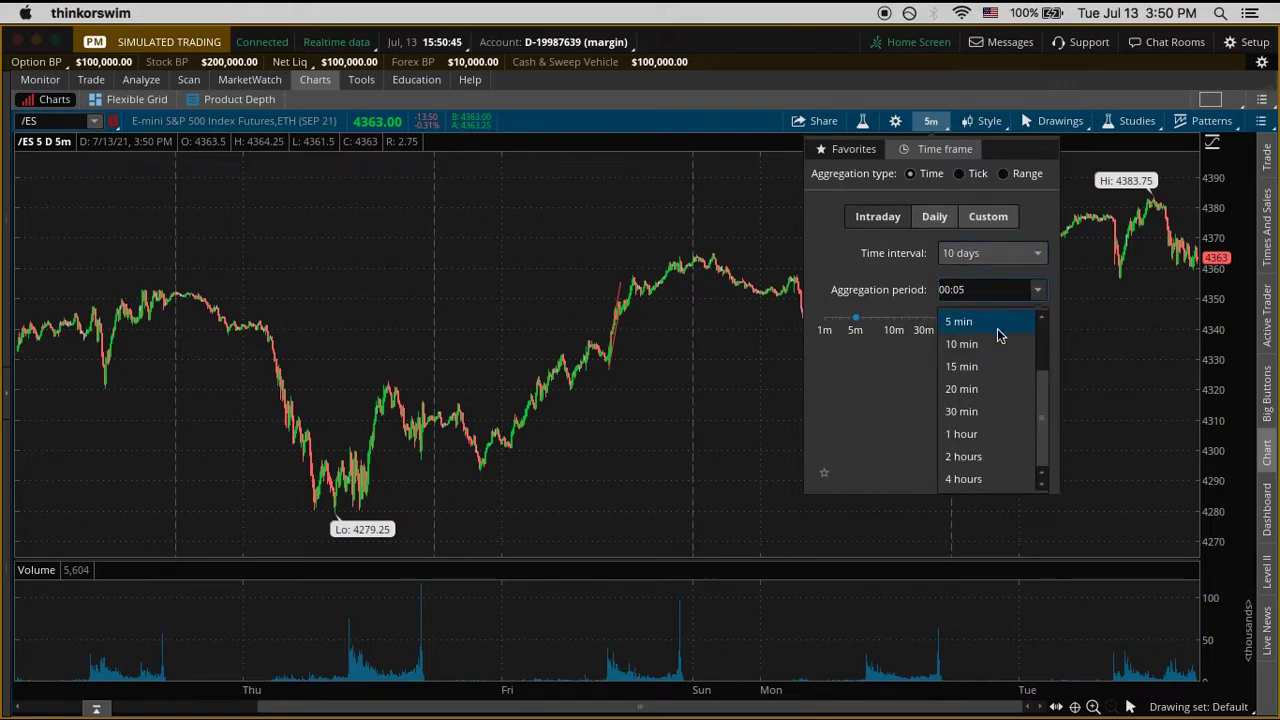
scroll(997, 334, up, 2)
click(995, 320)
click(987, 256)
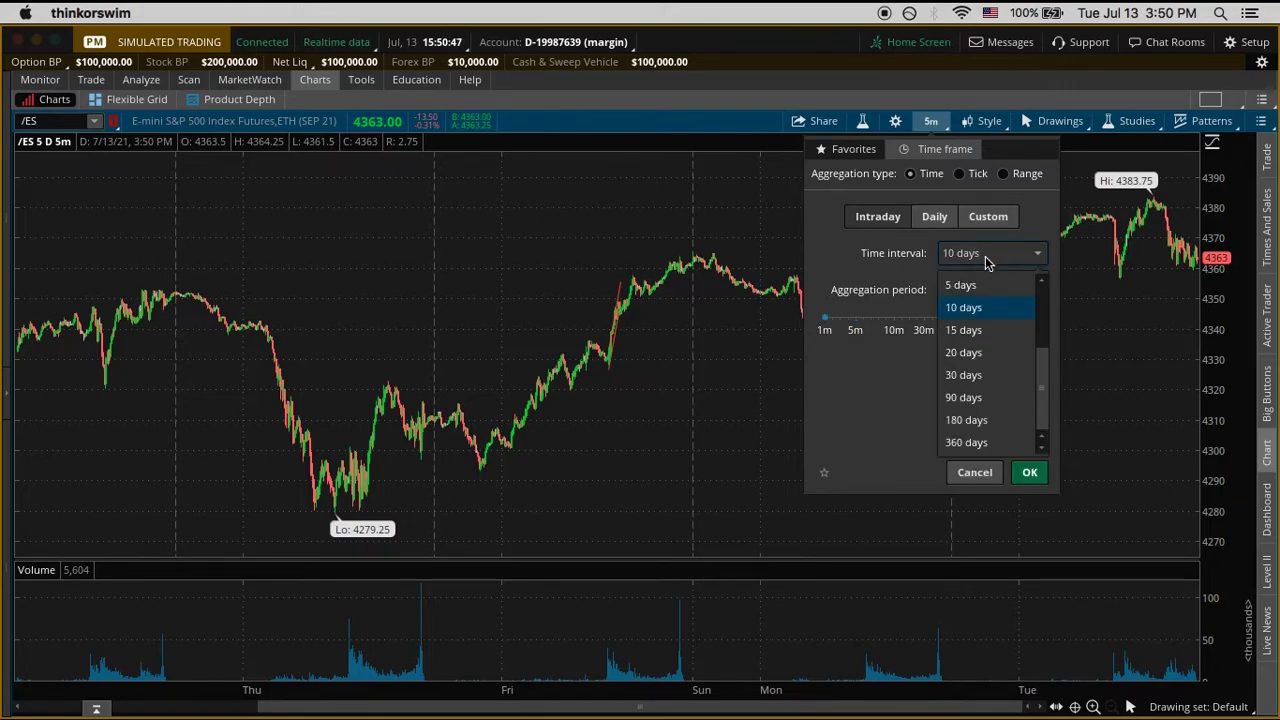
click(979, 284)
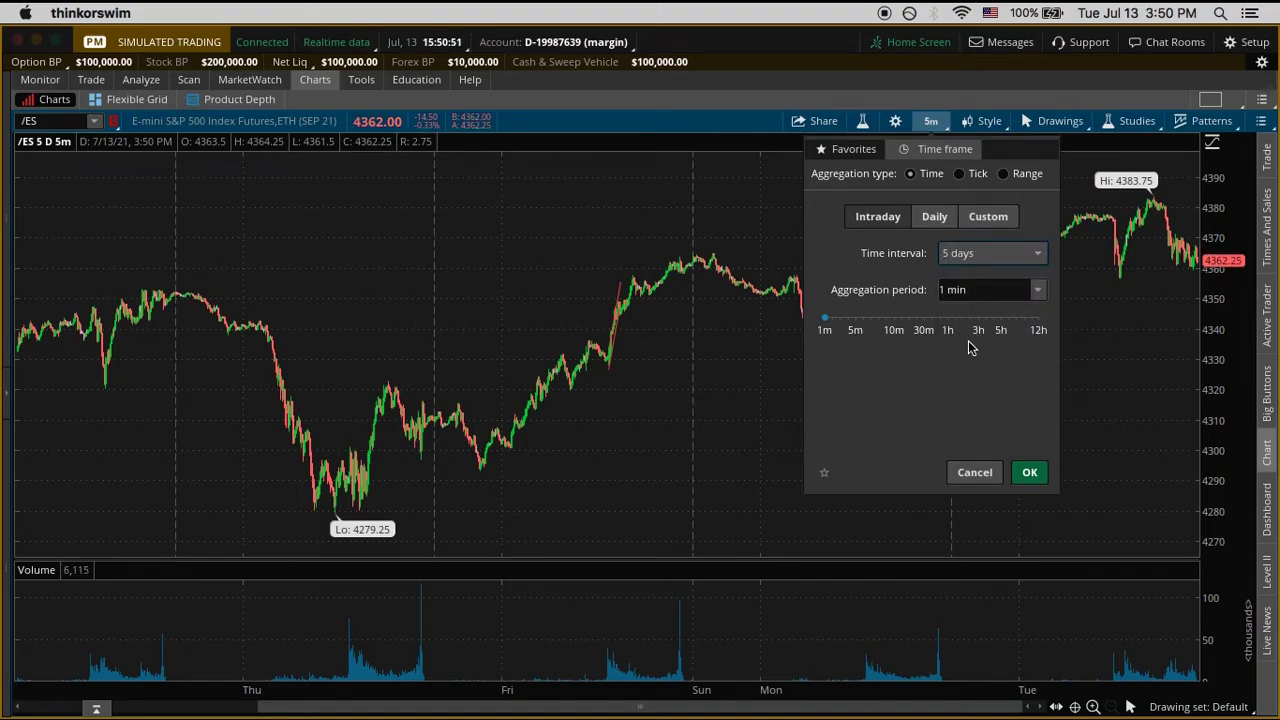
click(1029, 472)
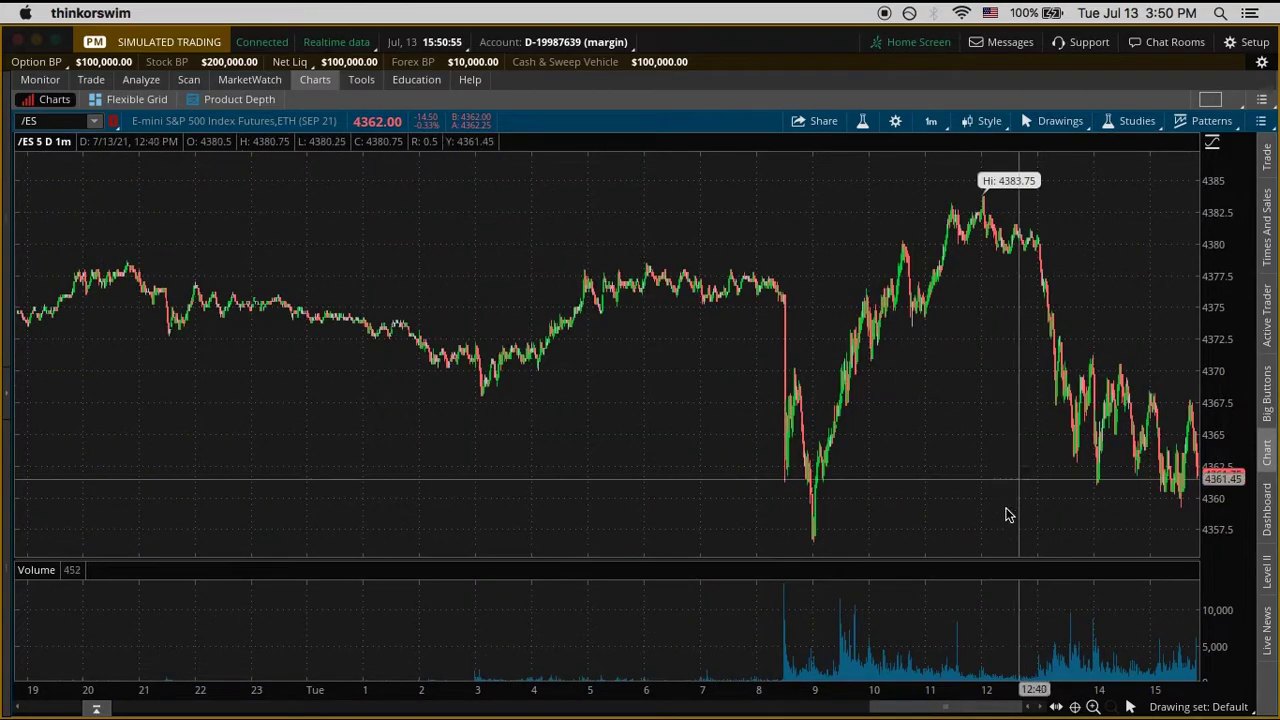
drag(920, 706, 946, 706)
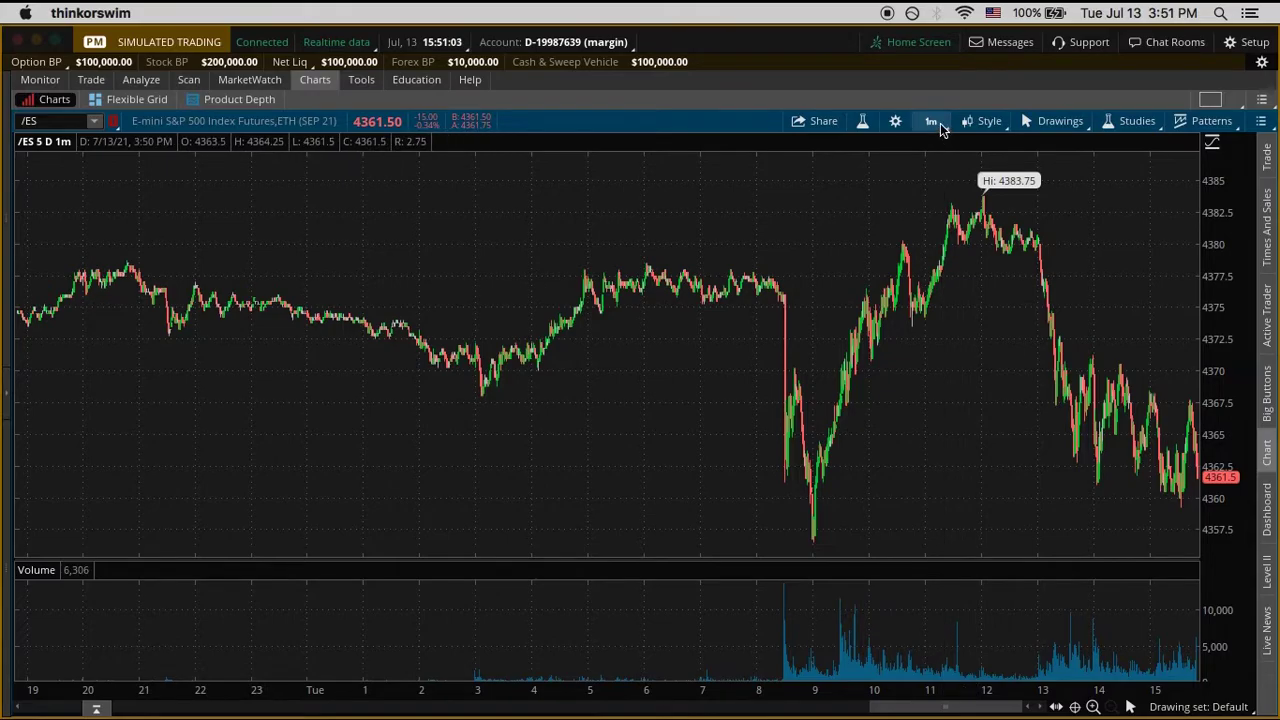
- Switch the /ES chart to the favorite time frame 1 Y : 1D
click(938, 125)
click(940, 127)
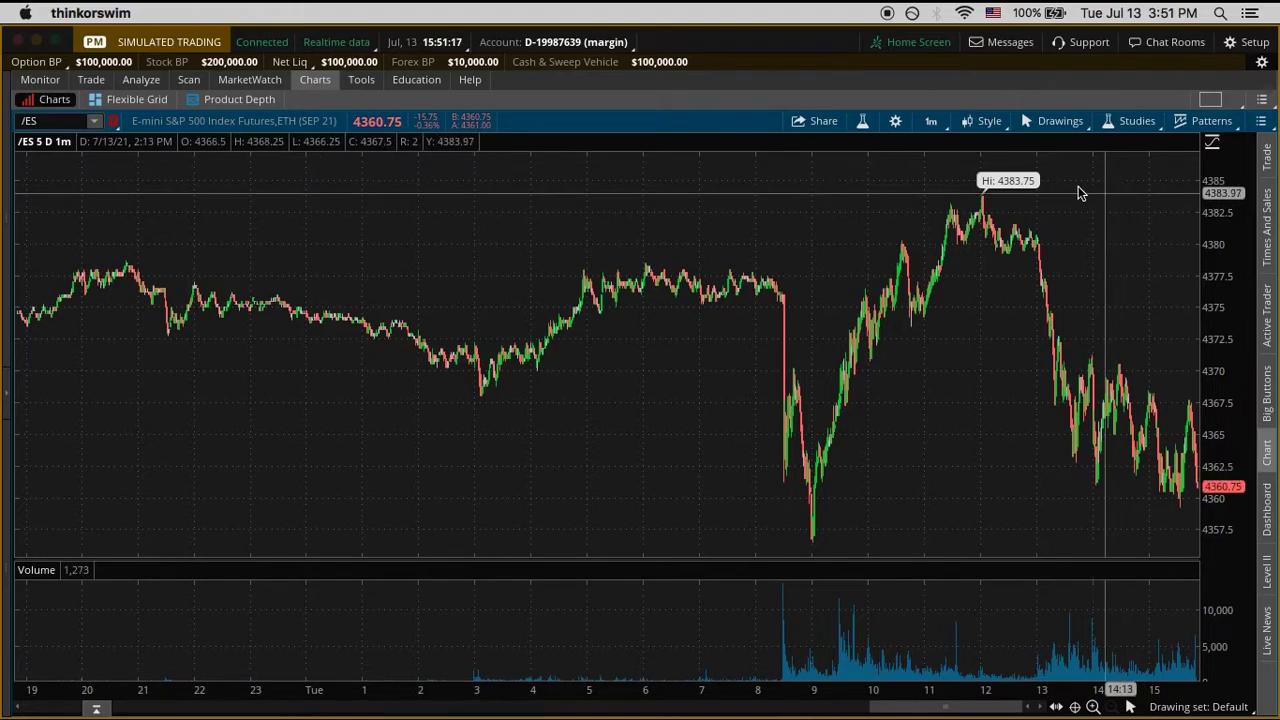
click(931, 121)
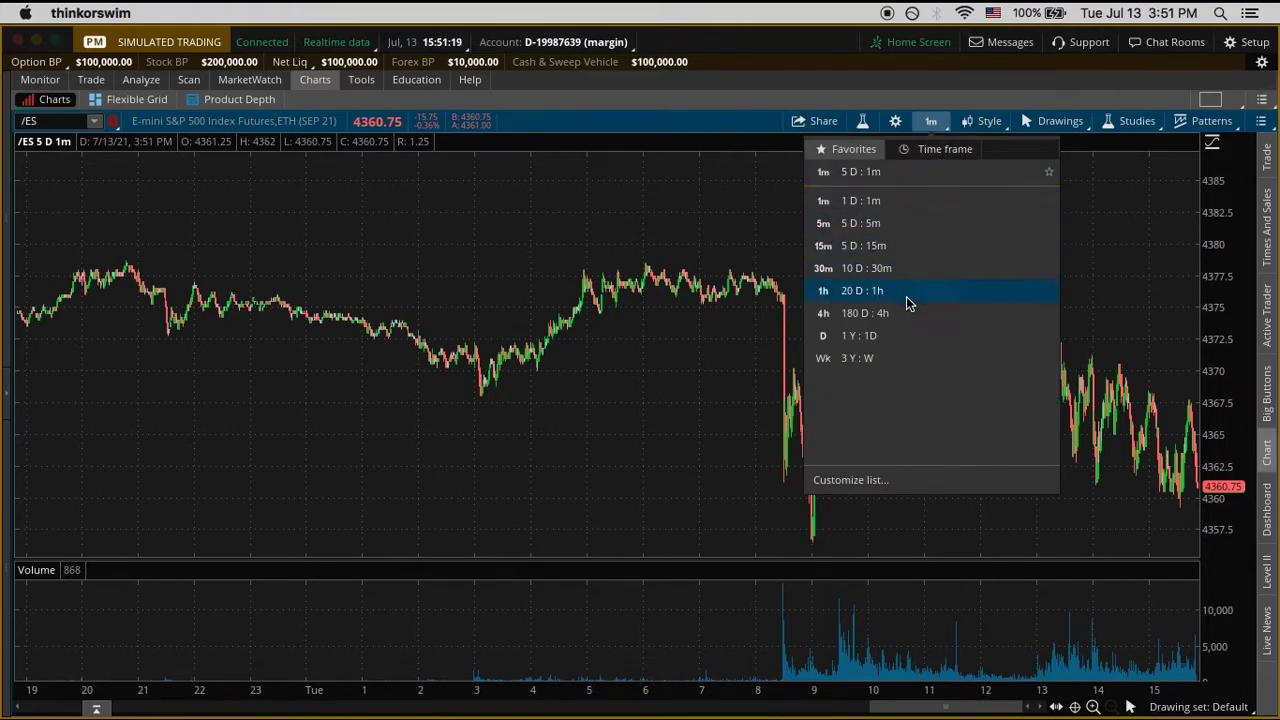
click(898, 344)
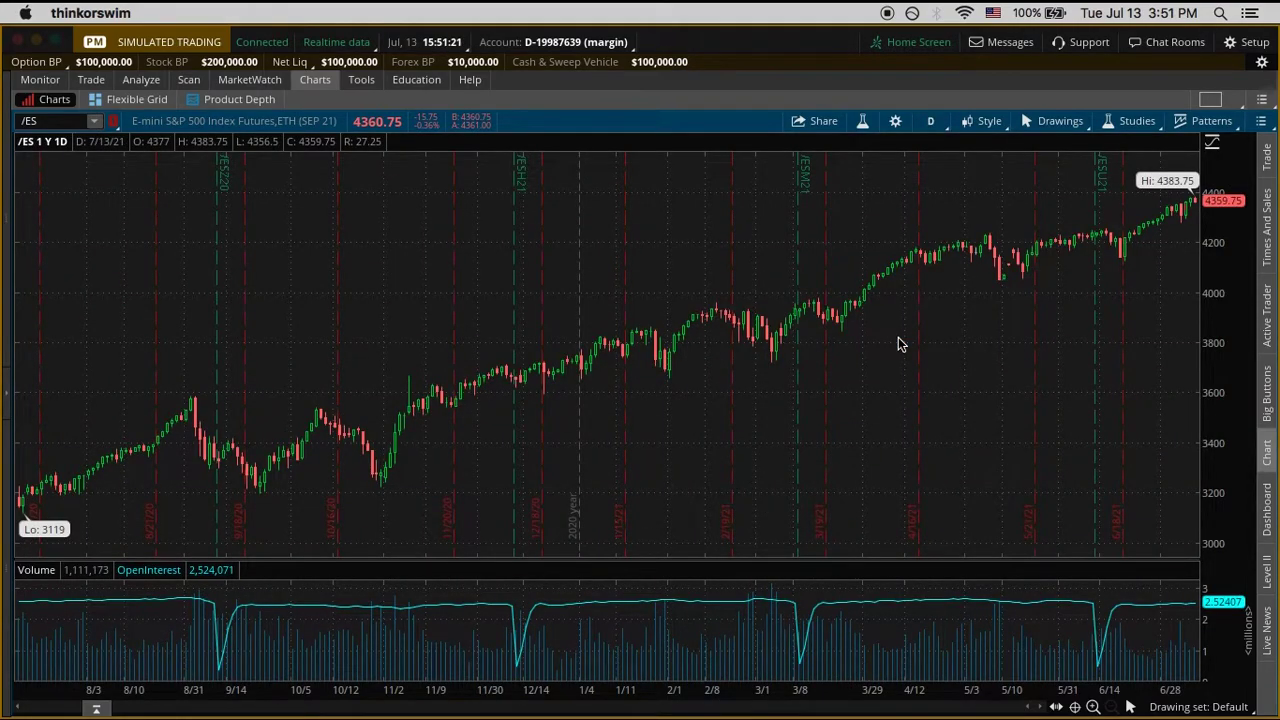
- Switch the /ES chart to the favorite time frame 5 D : 5m, followed by 10 D : 30m
click(936, 123)
click(936, 230)
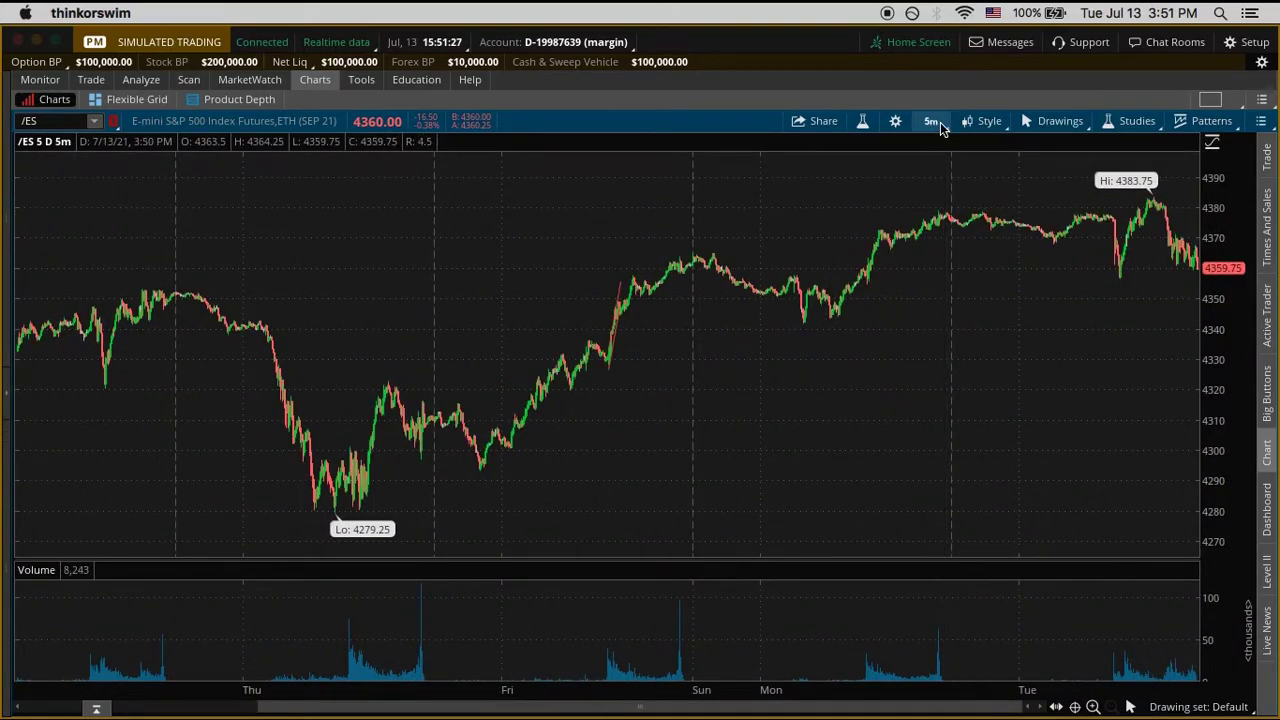
click(938, 124)
click(914, 243)
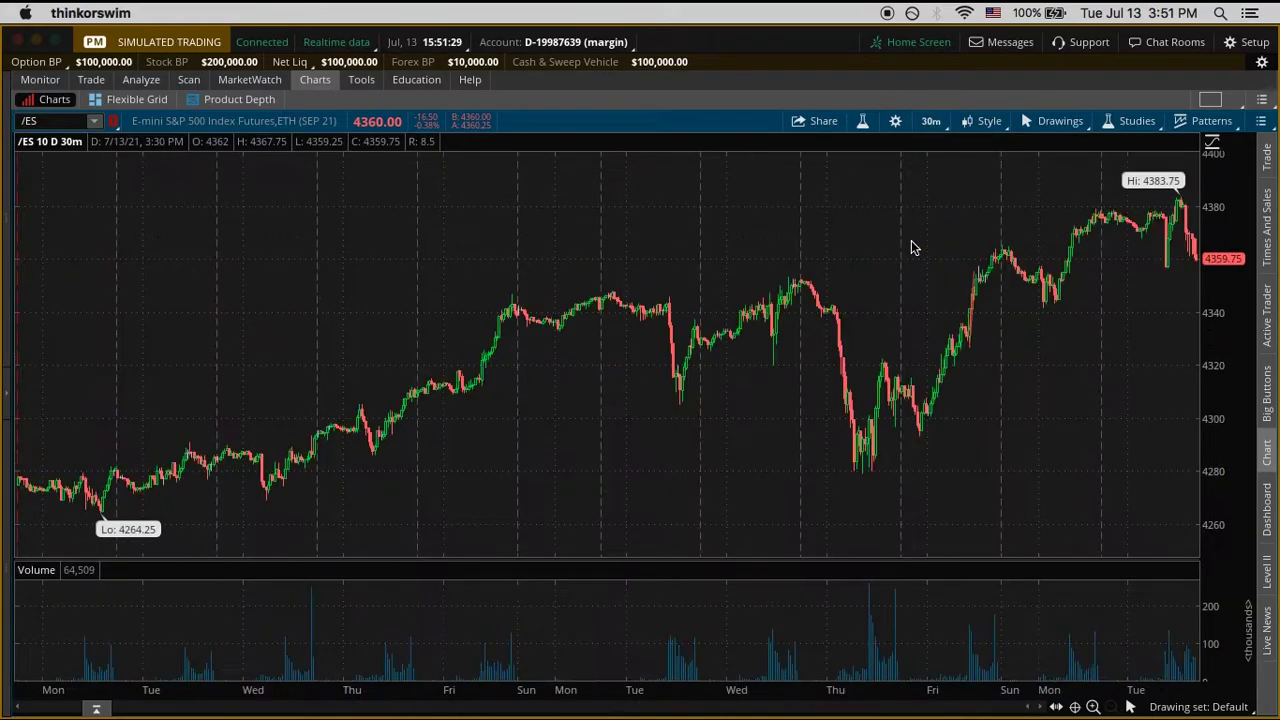
- Switch the /ES chart to the favorite time frame 20 D : 1h, followed by 180 D : 4h
click(931, 123)
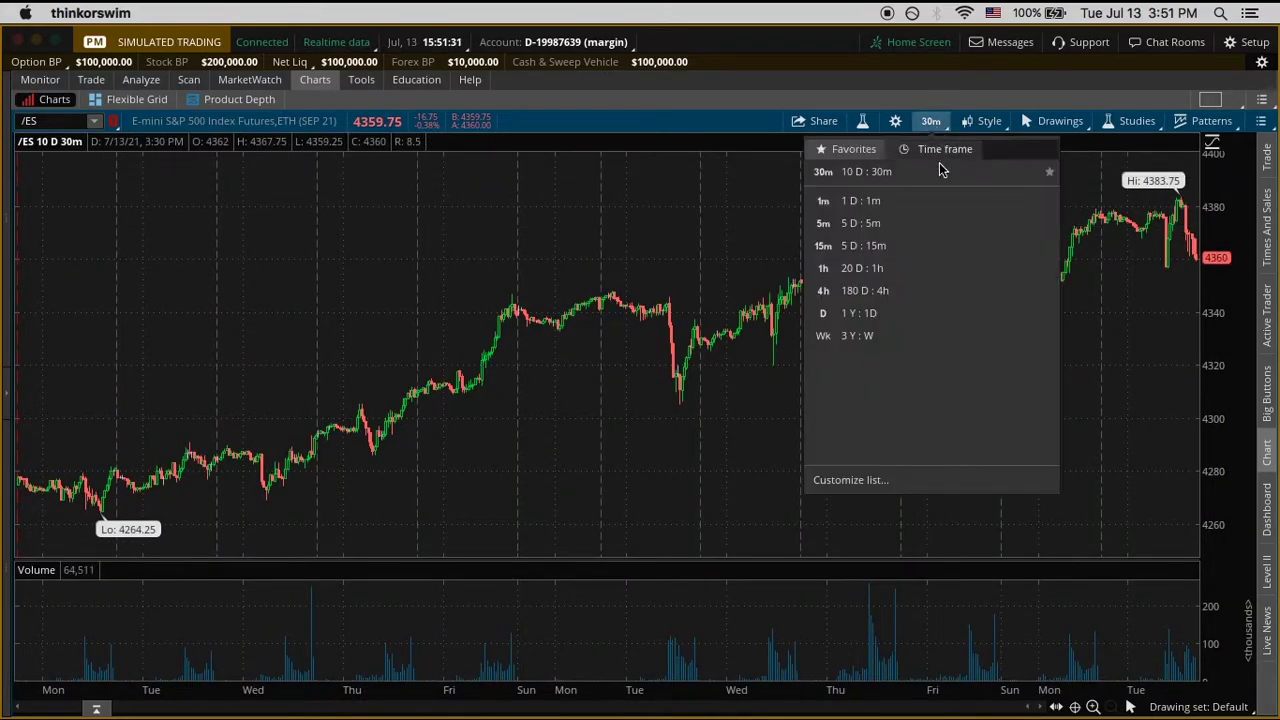
click(926, 268)
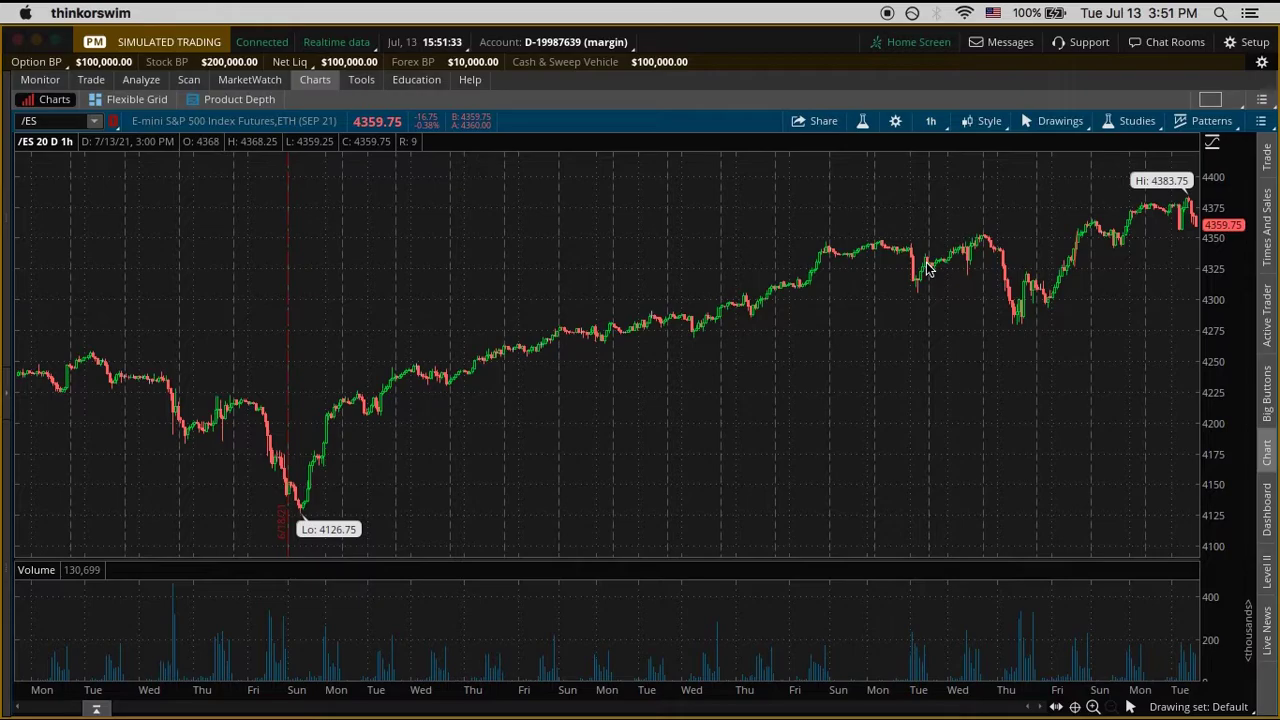
click(931, 122)
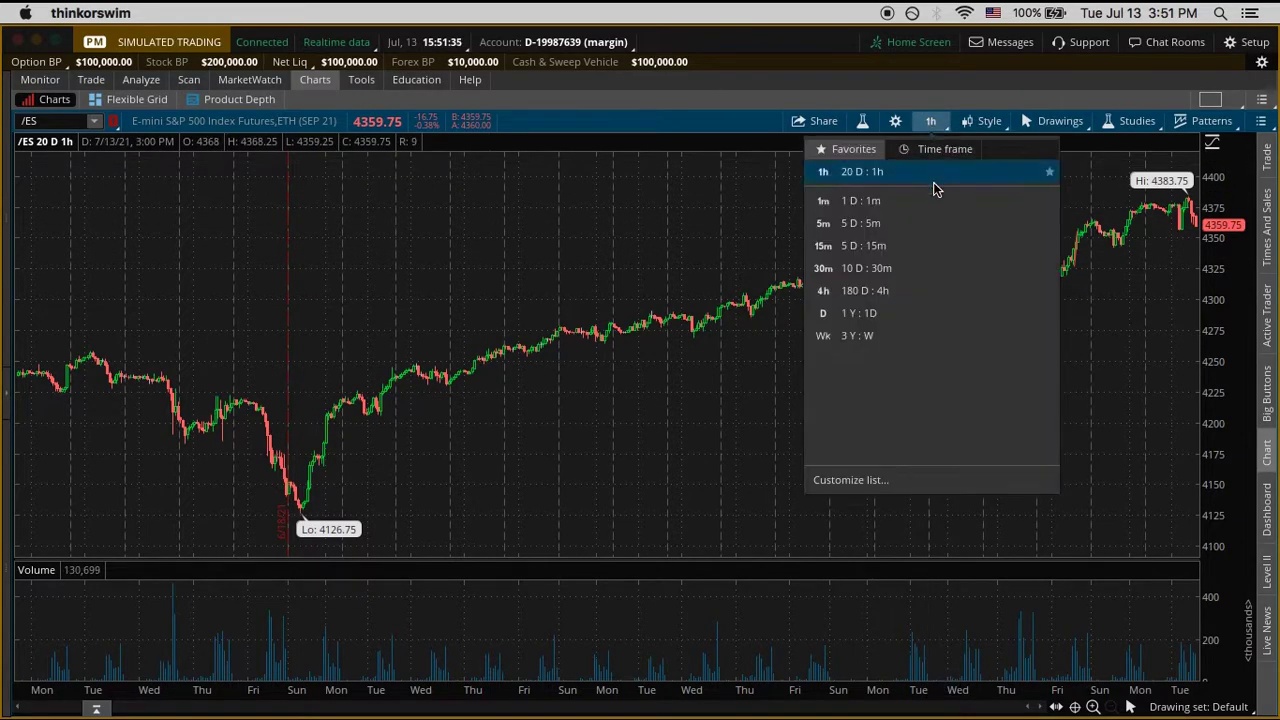
click(920, 289)
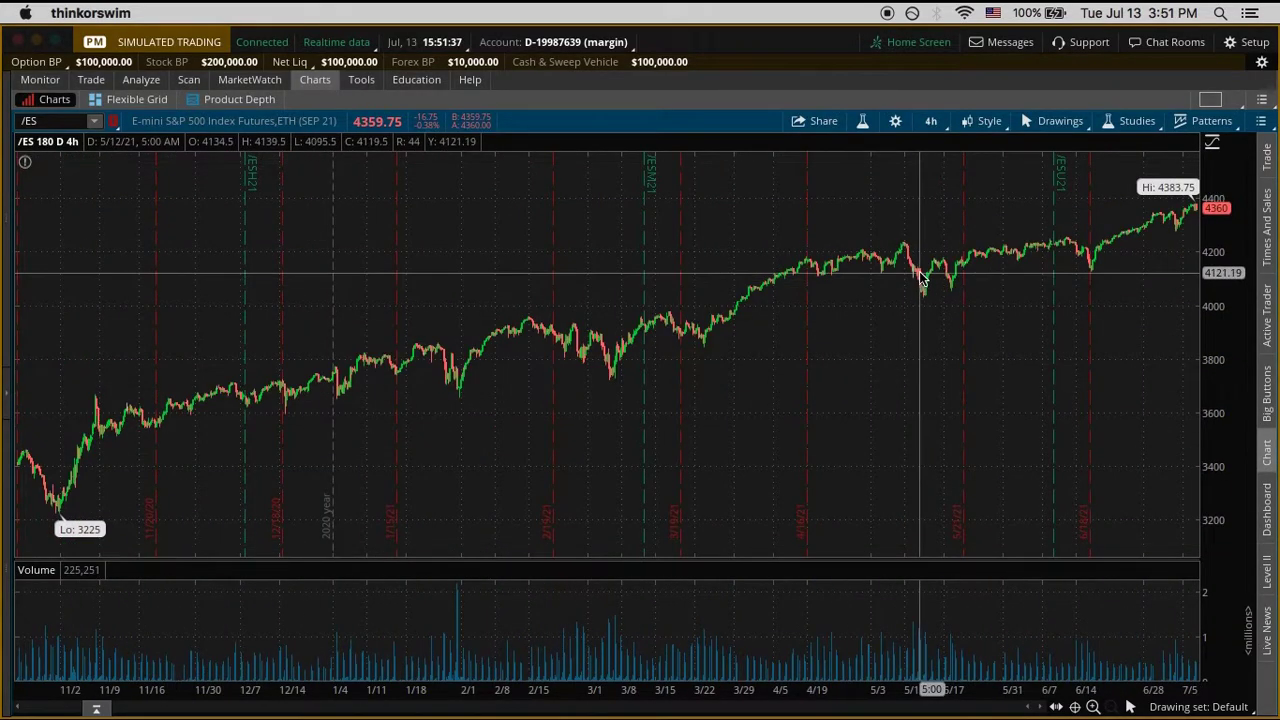
- Switch the /ES chart to the daily time frame 1 Y : 1D, followed by the weekly 3 Y : W
click(931, 121)
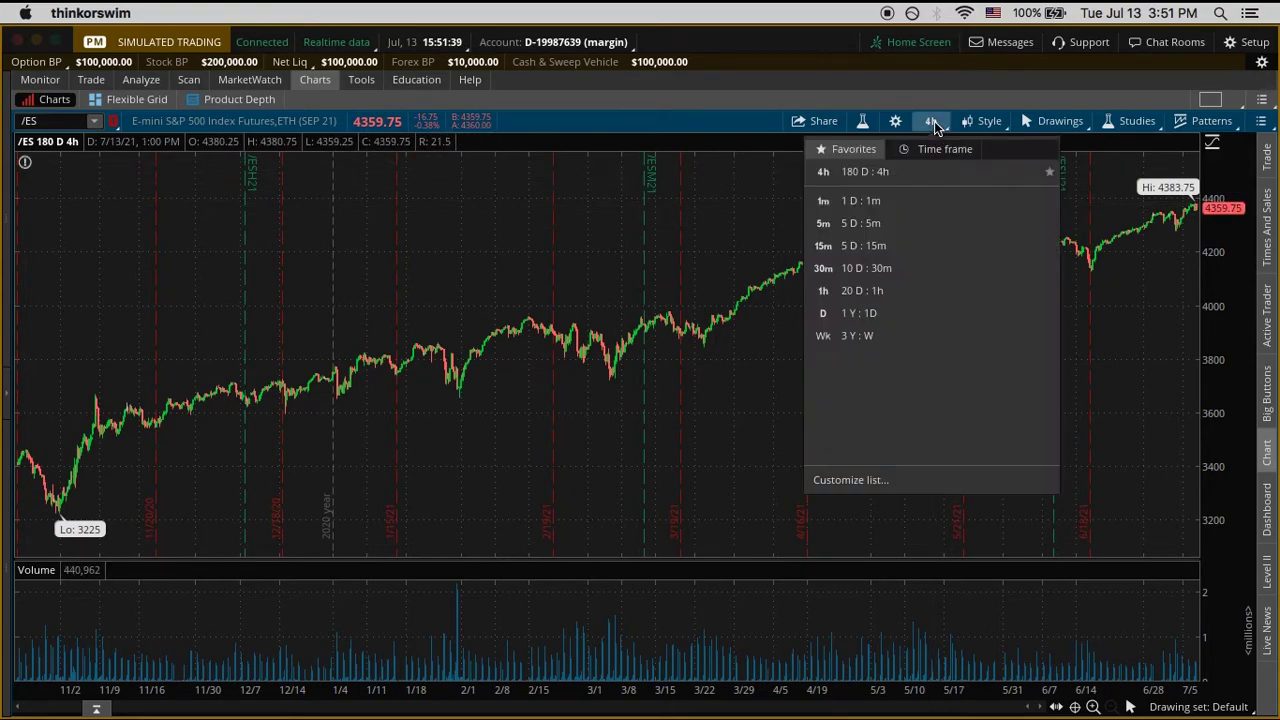
click(908, 316)
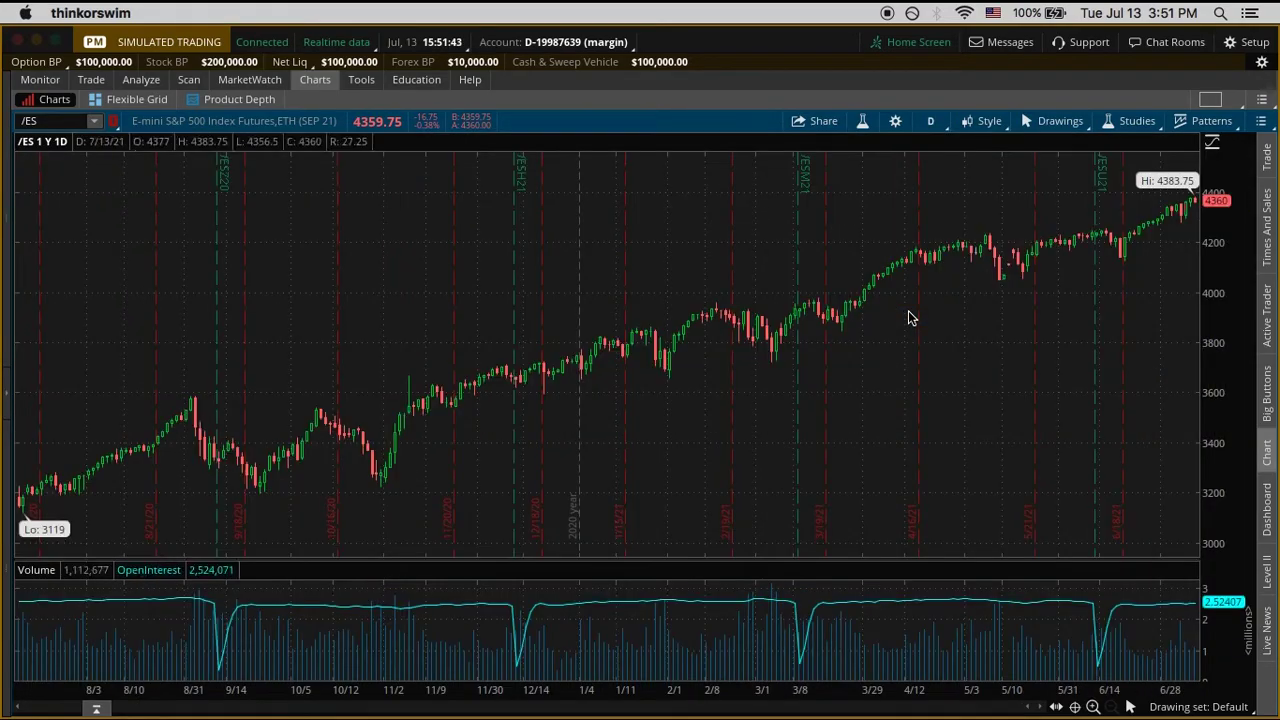
click(937, 120)
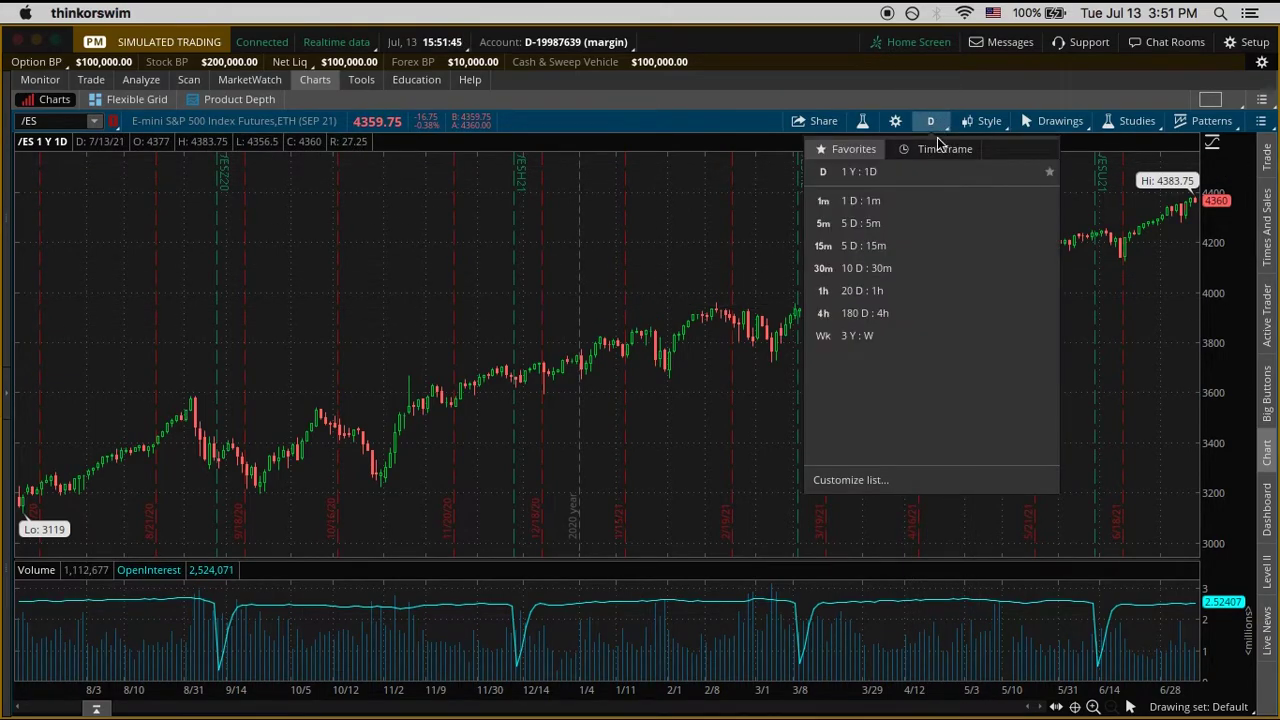
click(921, 337)
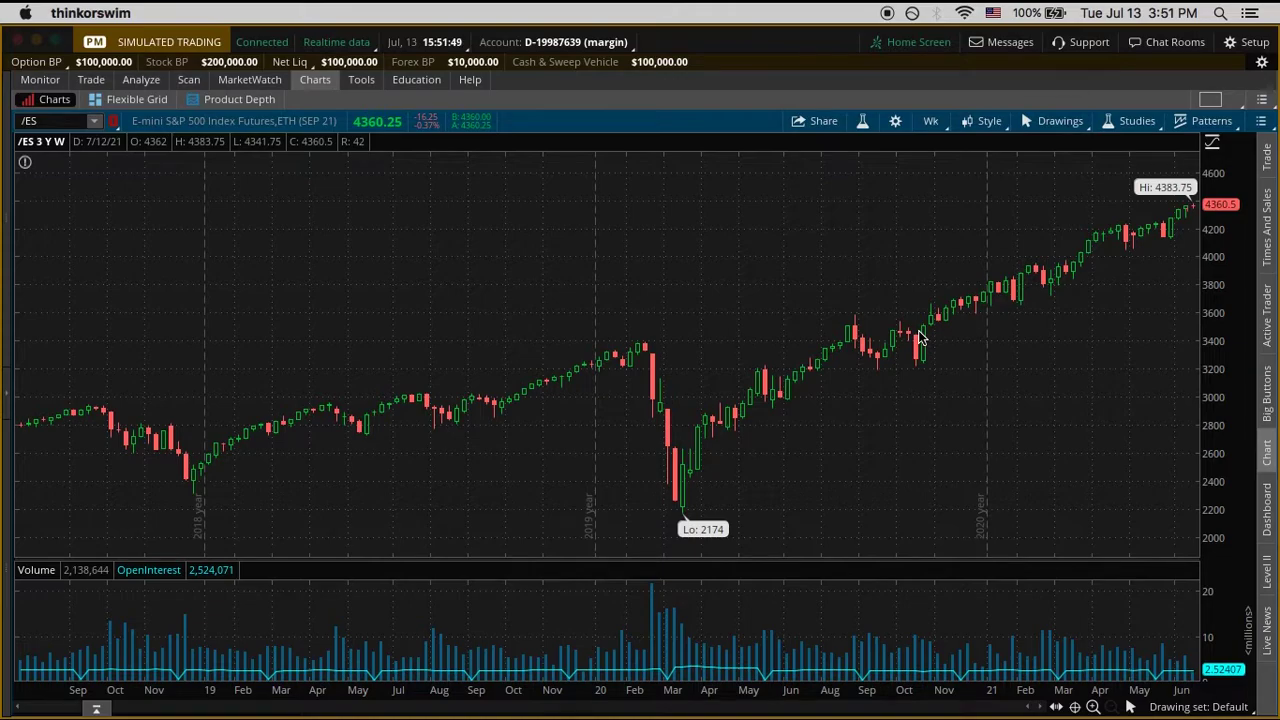